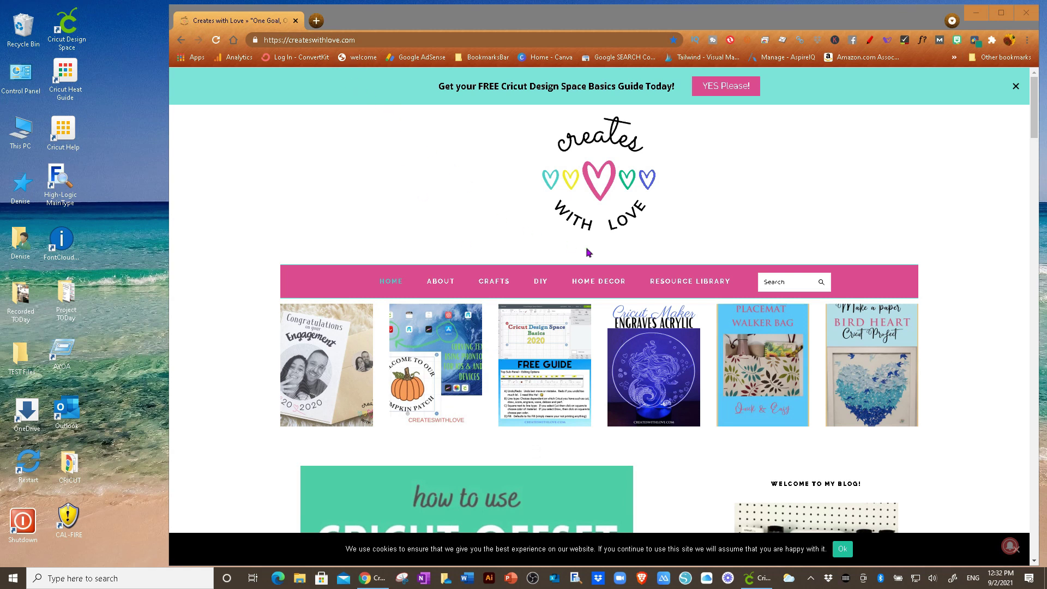
- Download the Fall Stickers with white Offset zip from the Resource Library and show its download options
click(674, 284)
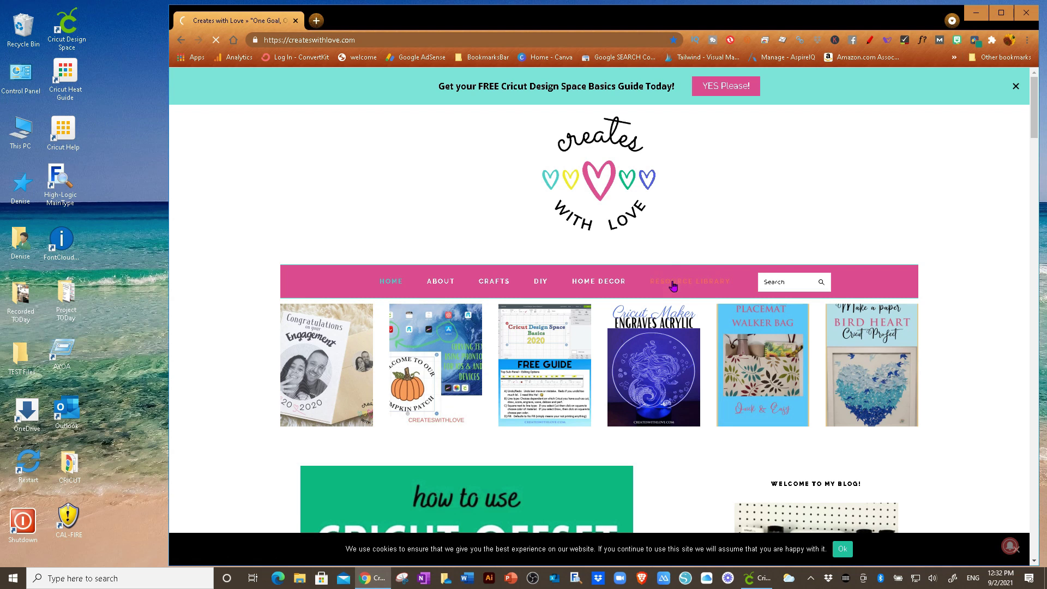
scroll(526, 437, down, 3)
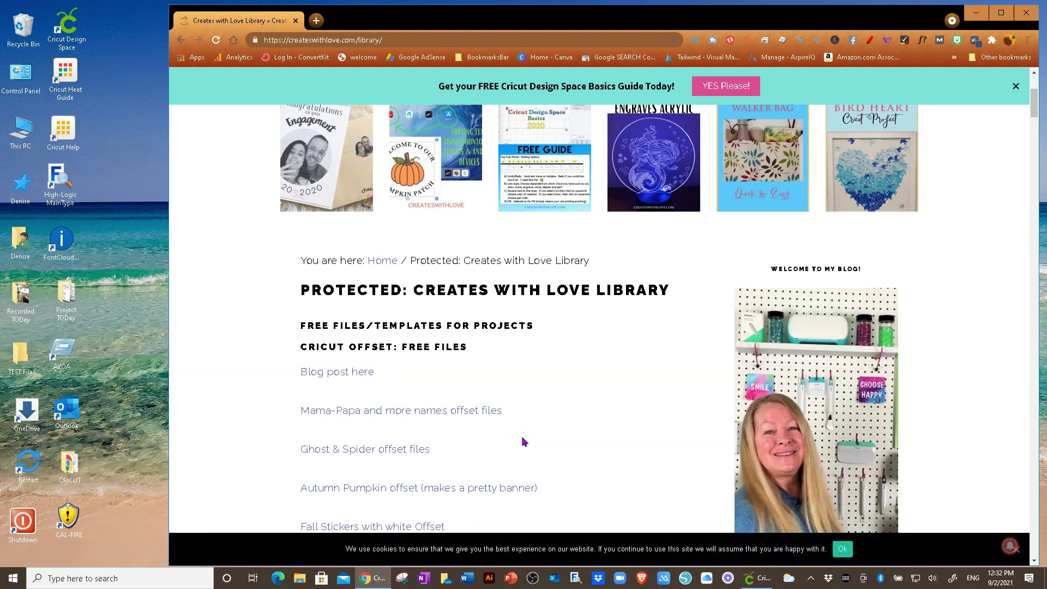
scroll(523, 441, down, 2)
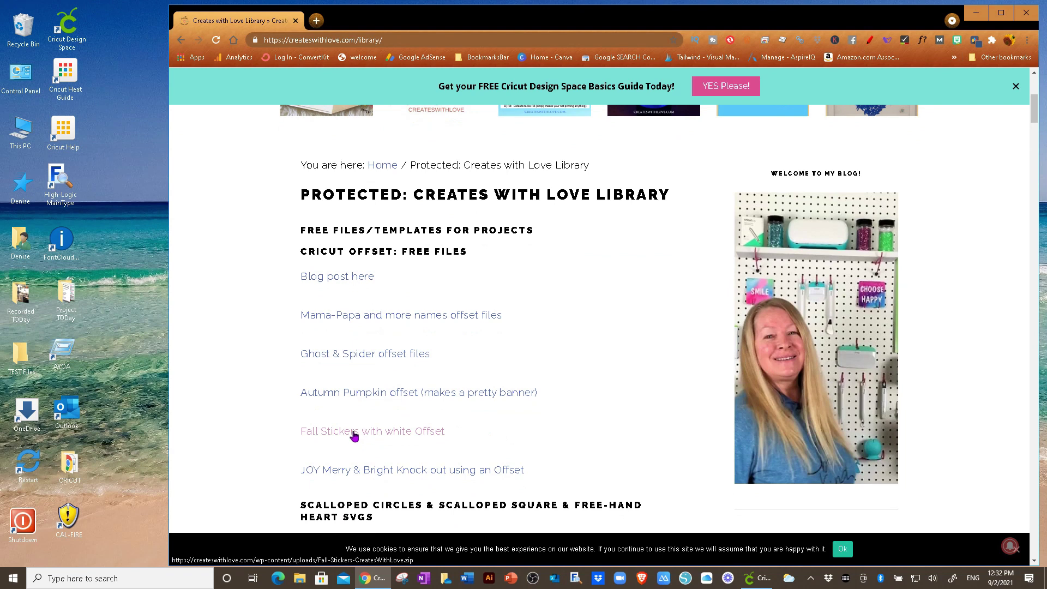
click(354, 435)
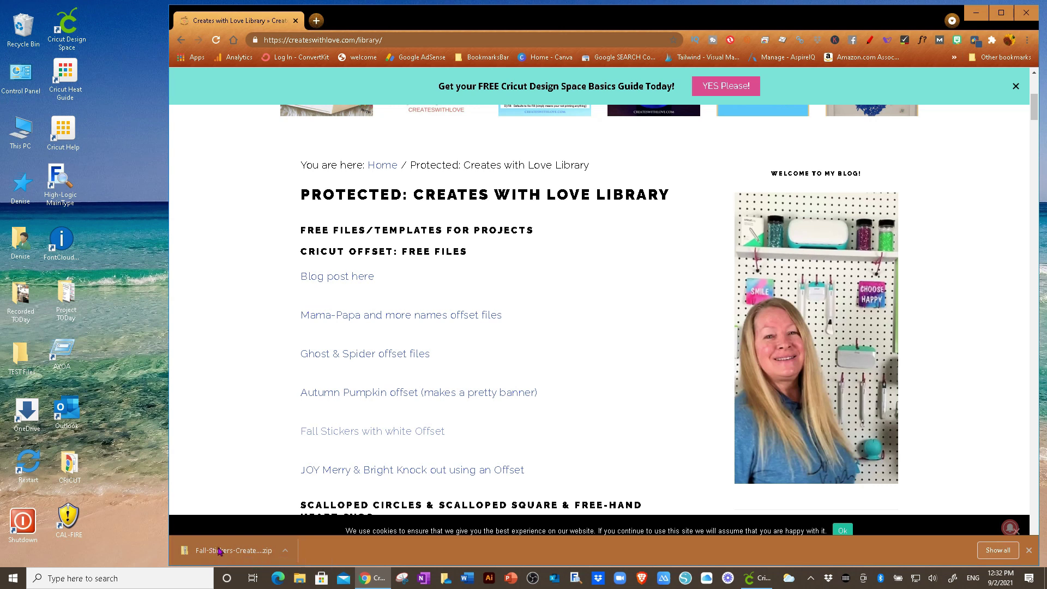
click(284, 550)
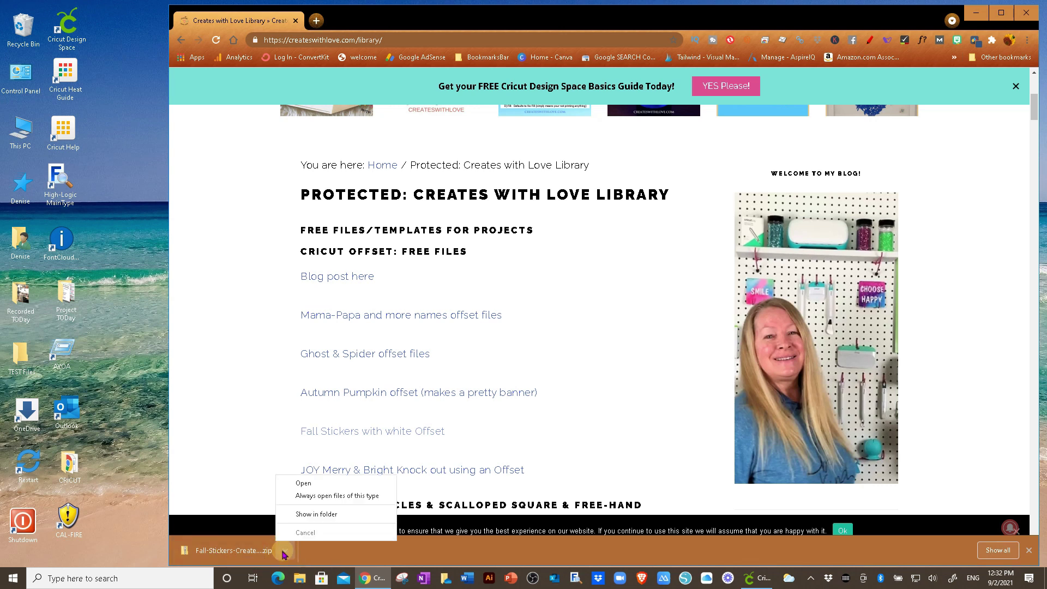
- Extract the Fall Stickers zip into Downloads and open the extracted Fall Stickers folder
click(304, 483)
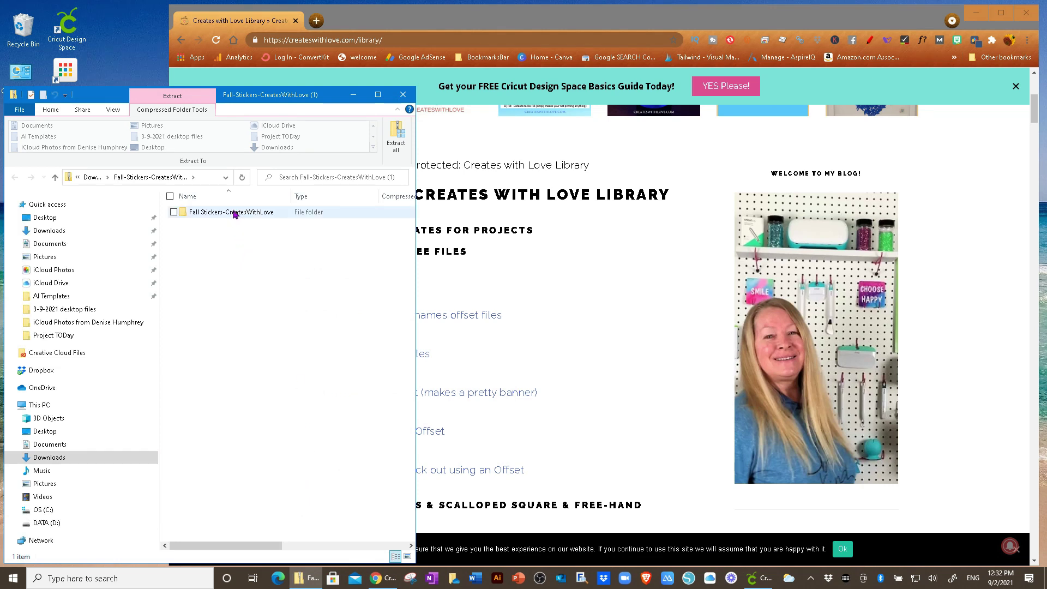
double_click(233, 212)
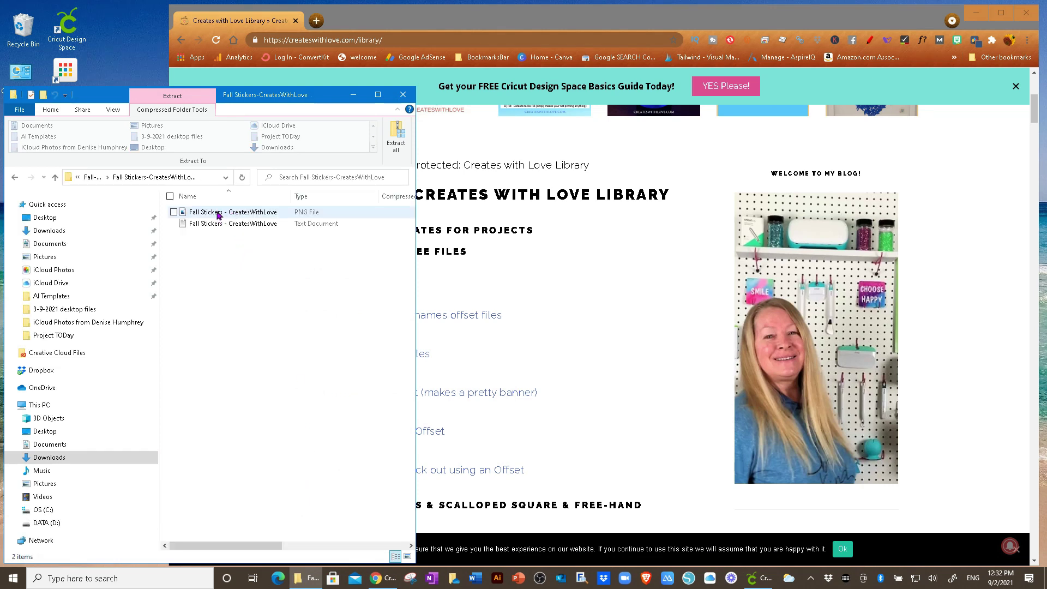
click(396, 137)
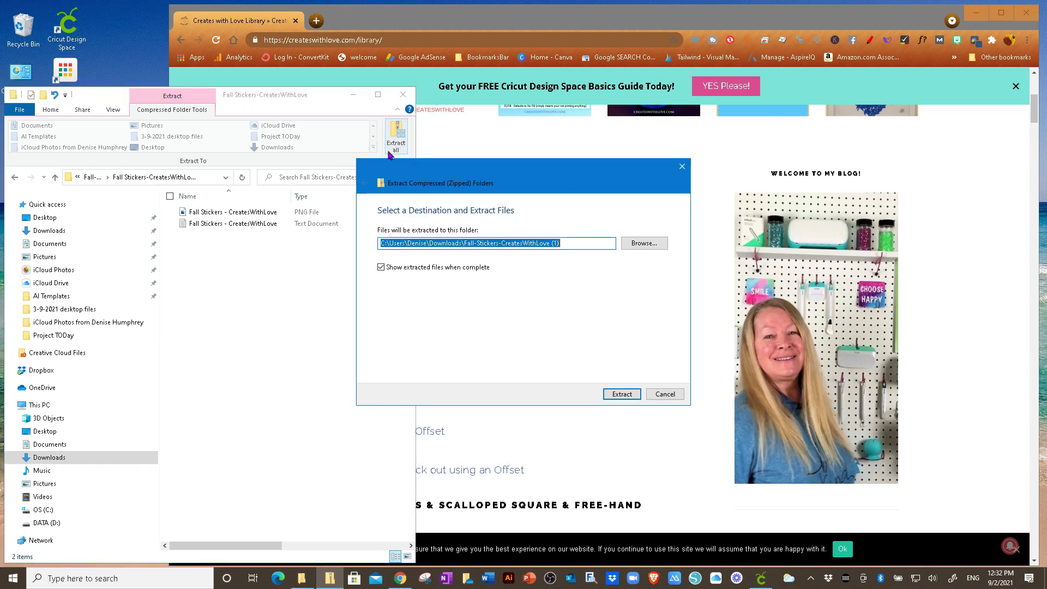
click(621, 394)
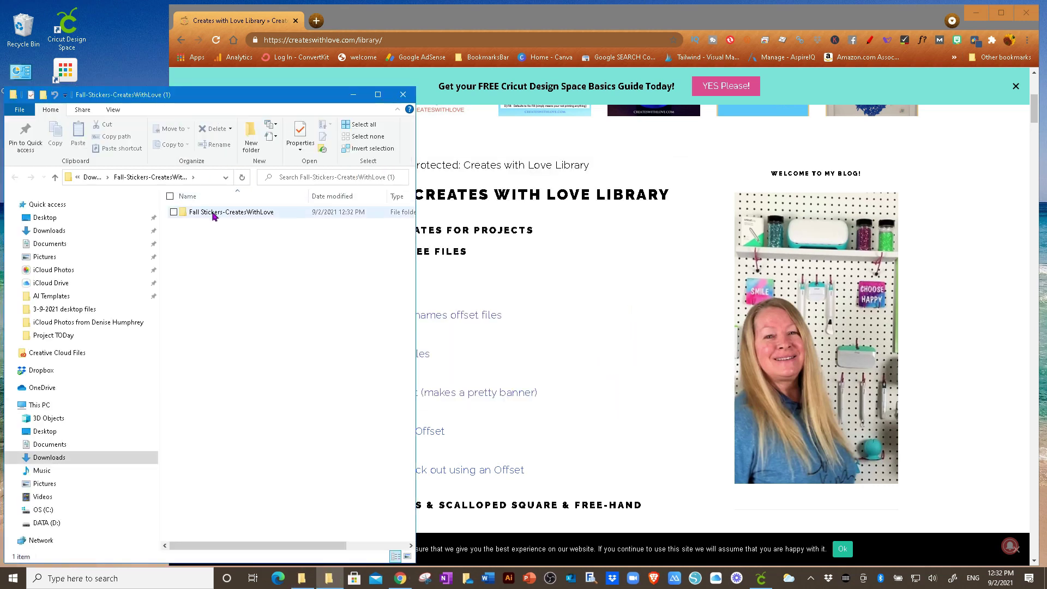
double_click(229, 213)
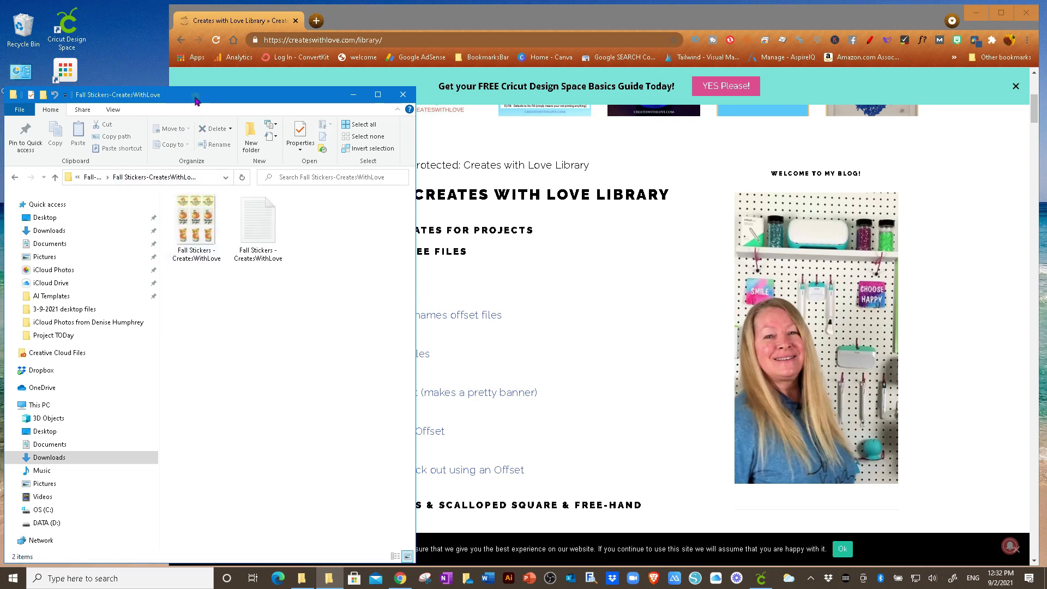
- Copy the Fall Stickers PNG onto the desktop, then close Explorer and Chrome
drag(196, 101, 194, 210)
click(402, 95)
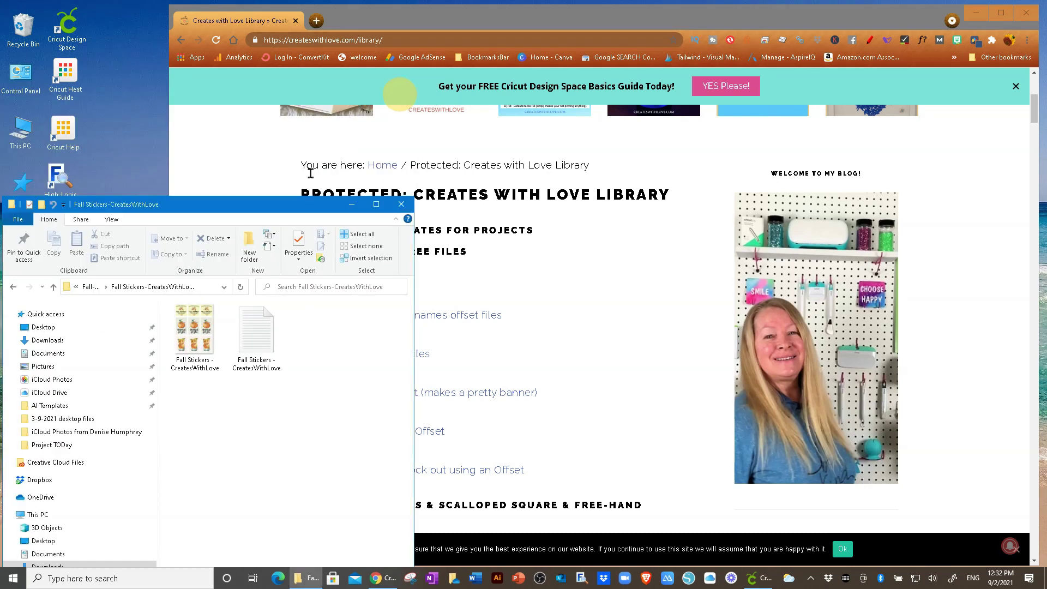
drag(195, 333, 130, 164)
click(401, 204)
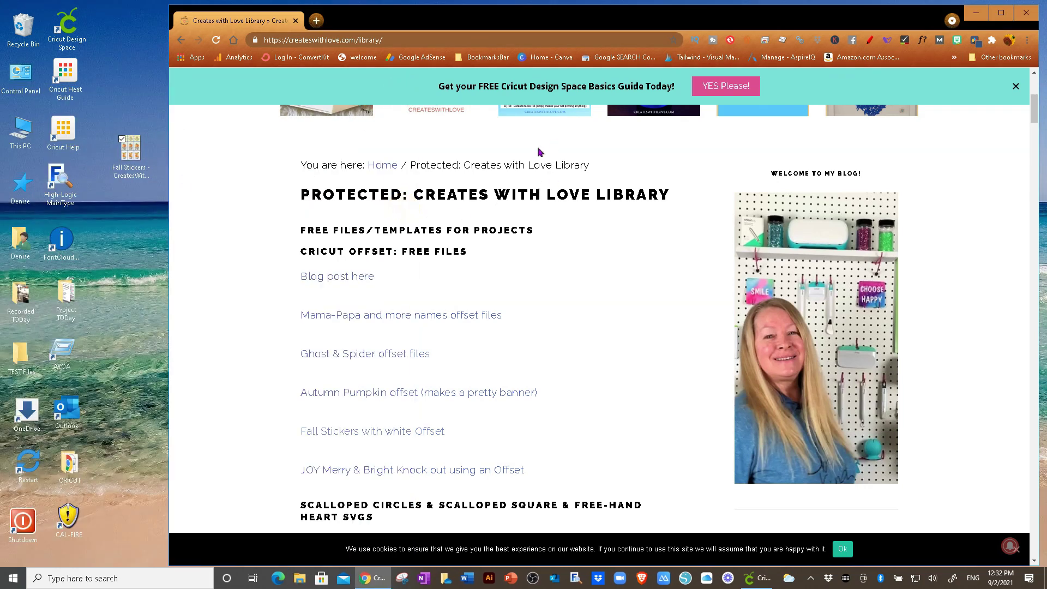
click(1026, 13)
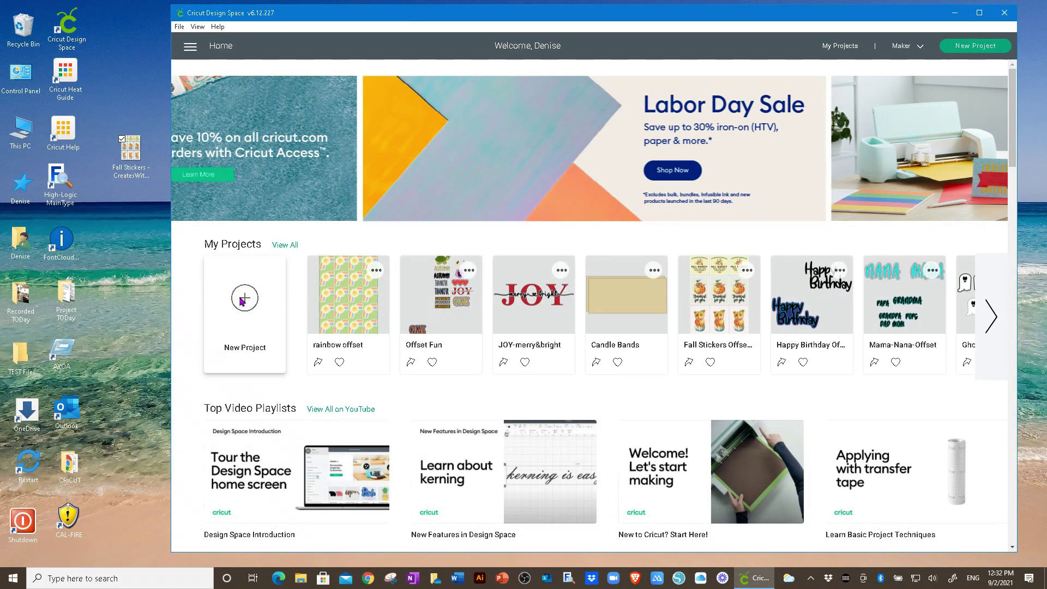
- Start a new project and upload the Fall Stickers image from the desktop
click(242, 300)
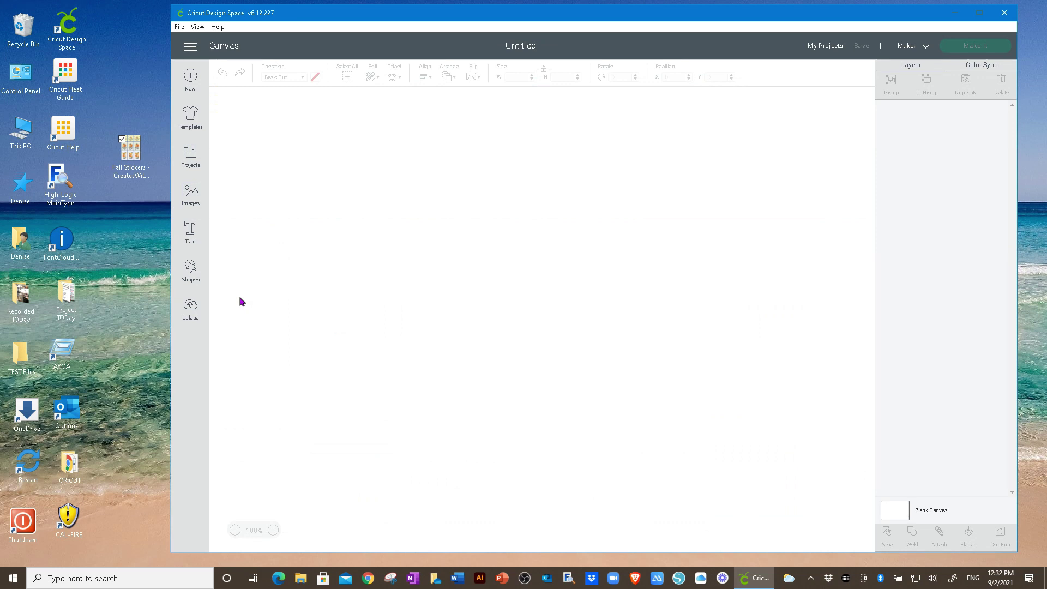
click(189, 307)
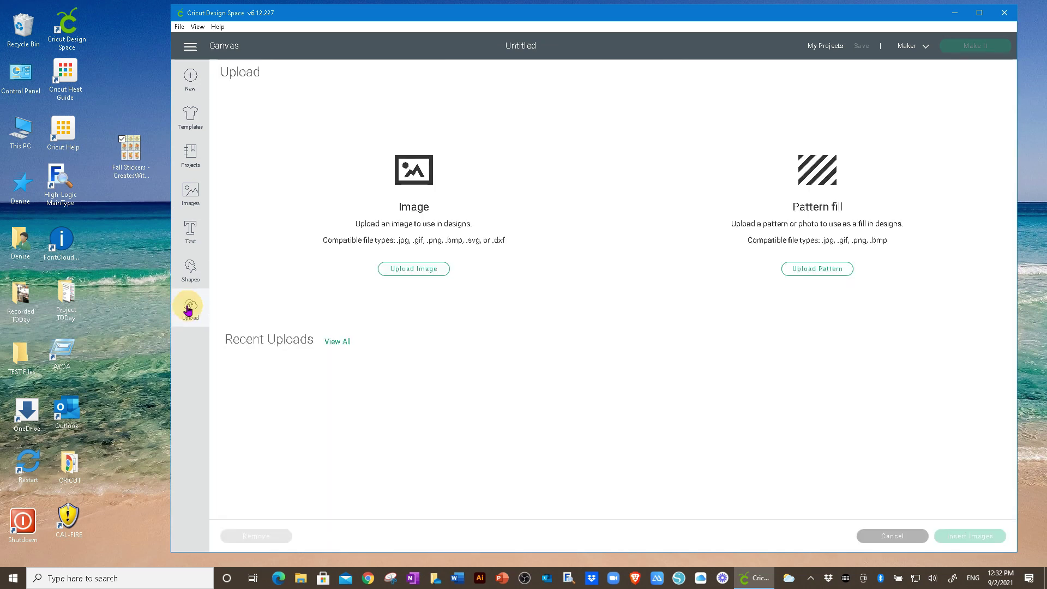
click(398, 269)
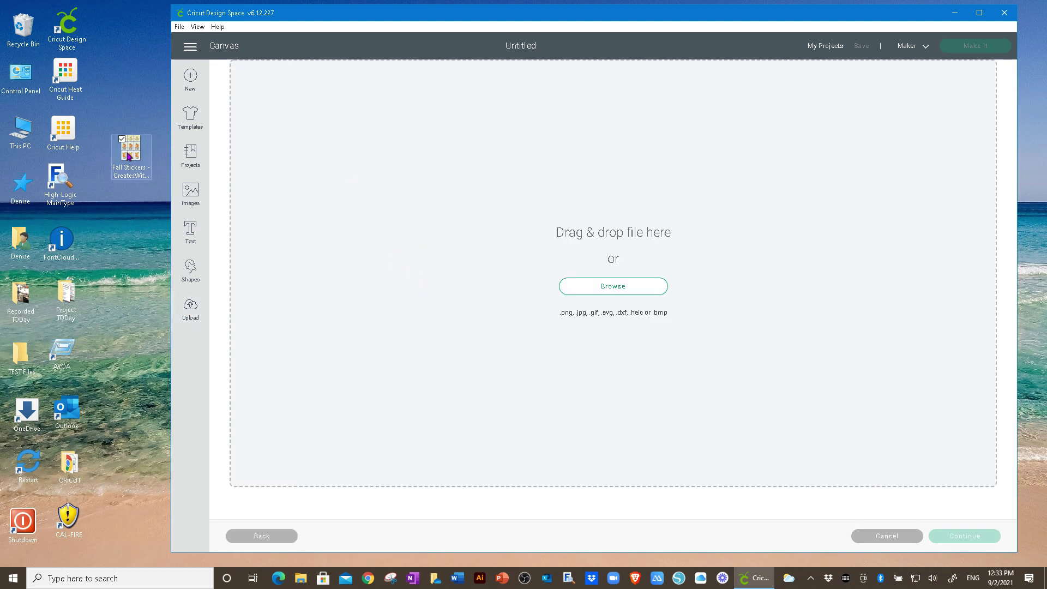
drag(130, 148, 598, 178)
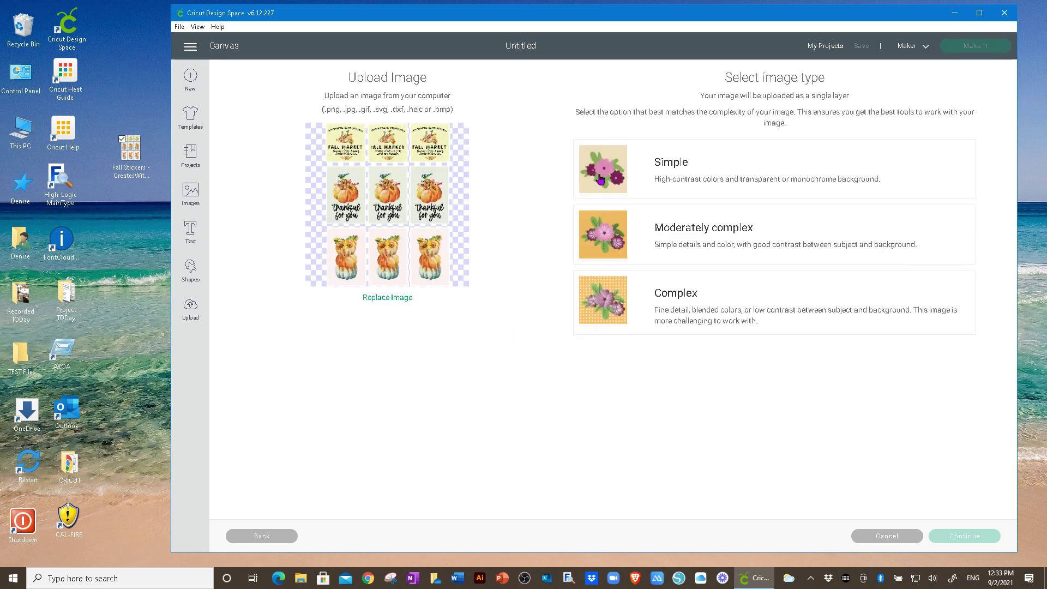
- Mark the upload as a Complex image and continue without erasing any background
click(697, 293)
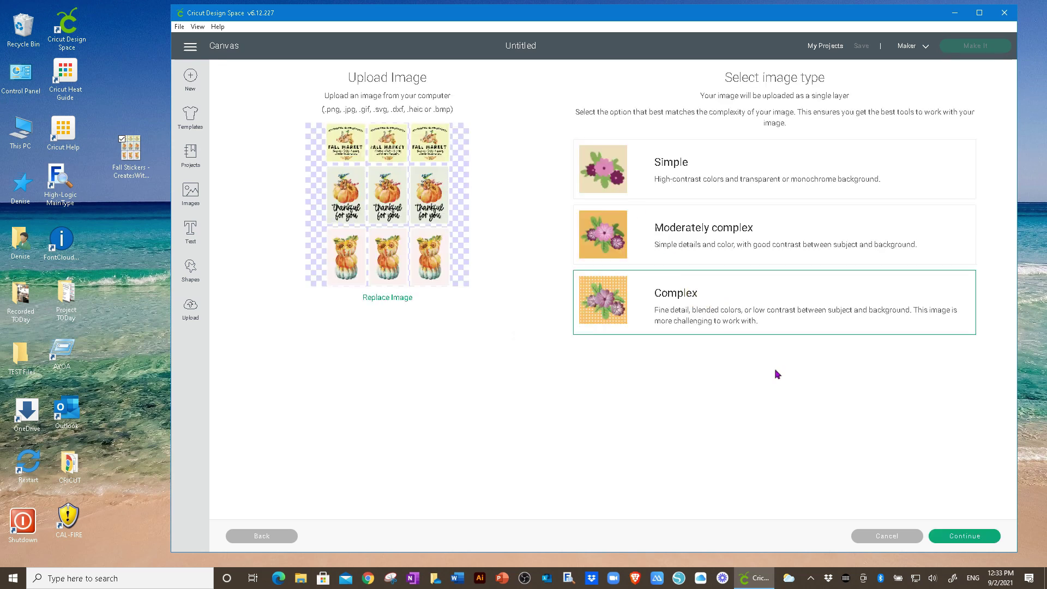
click(963, 537)
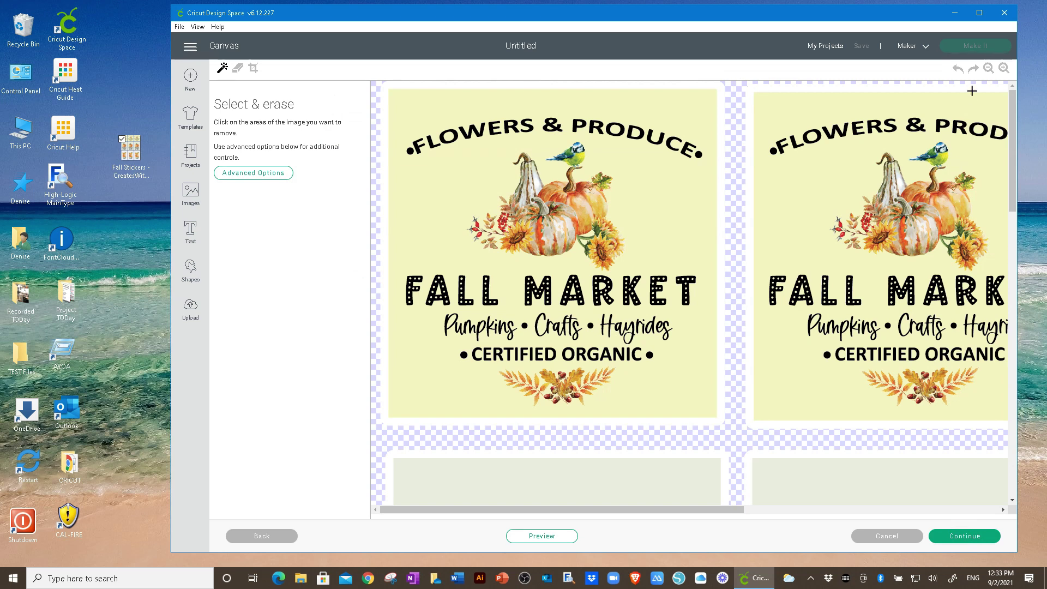
click(988, 69)
click(988, 70)
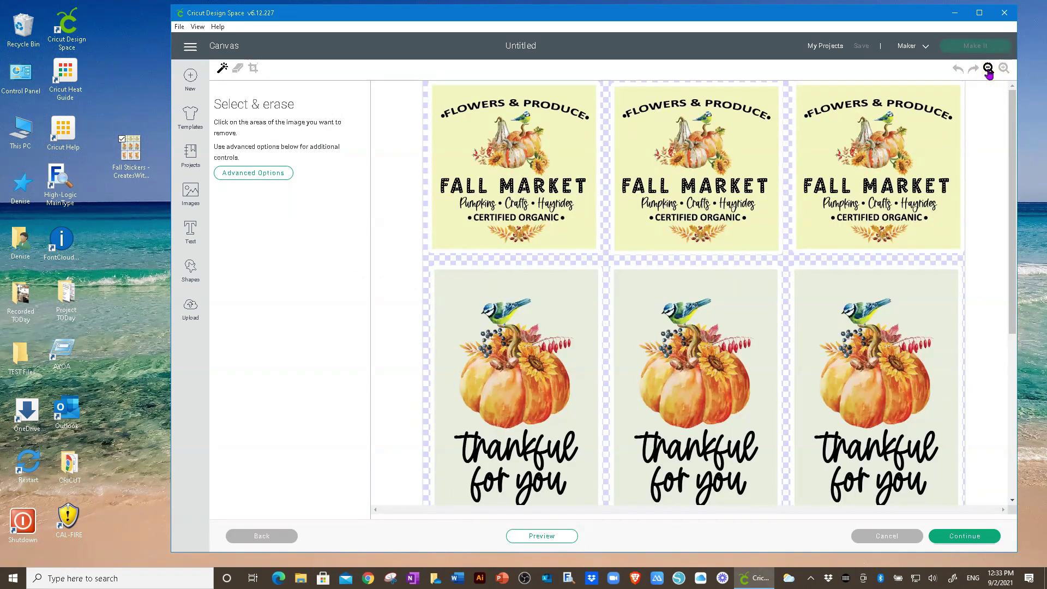
click(988, 70)
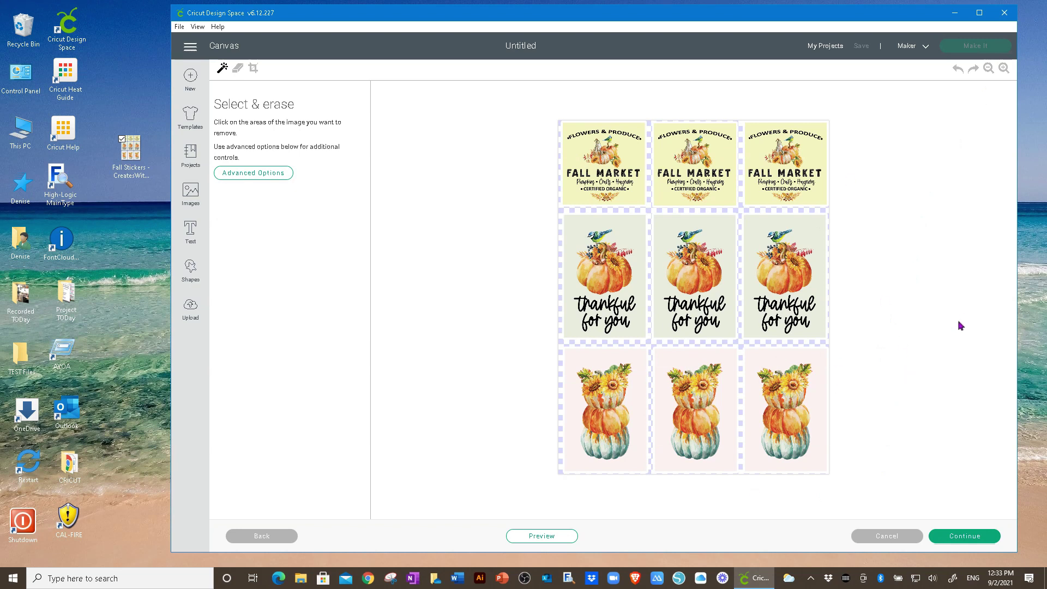
click(962, 538)
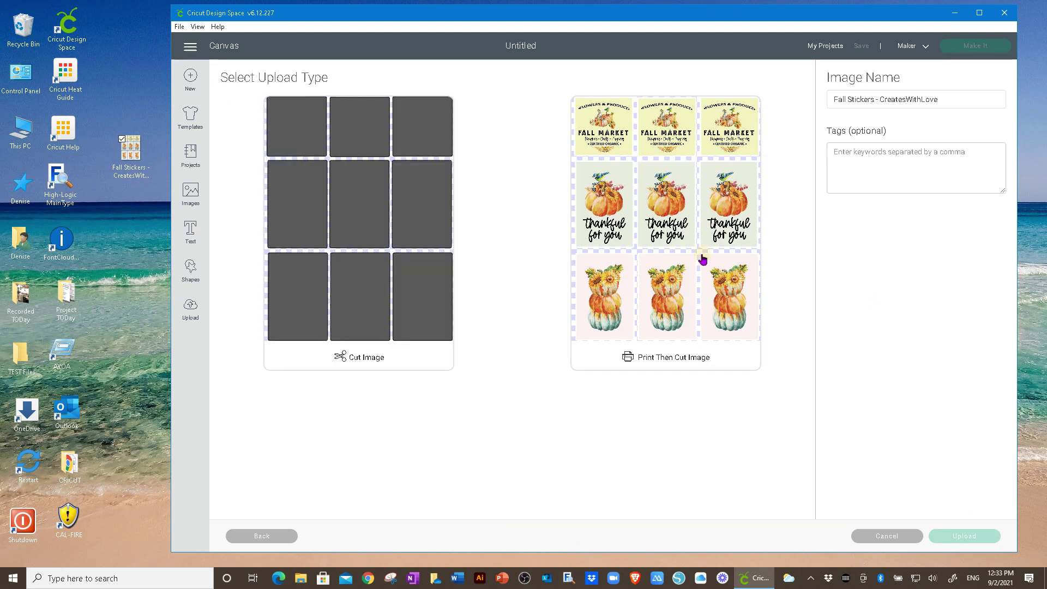
- Save the sheet as a Print Then Cut image tagged 'fall' and insert it onto the canvas
click(703, 260)
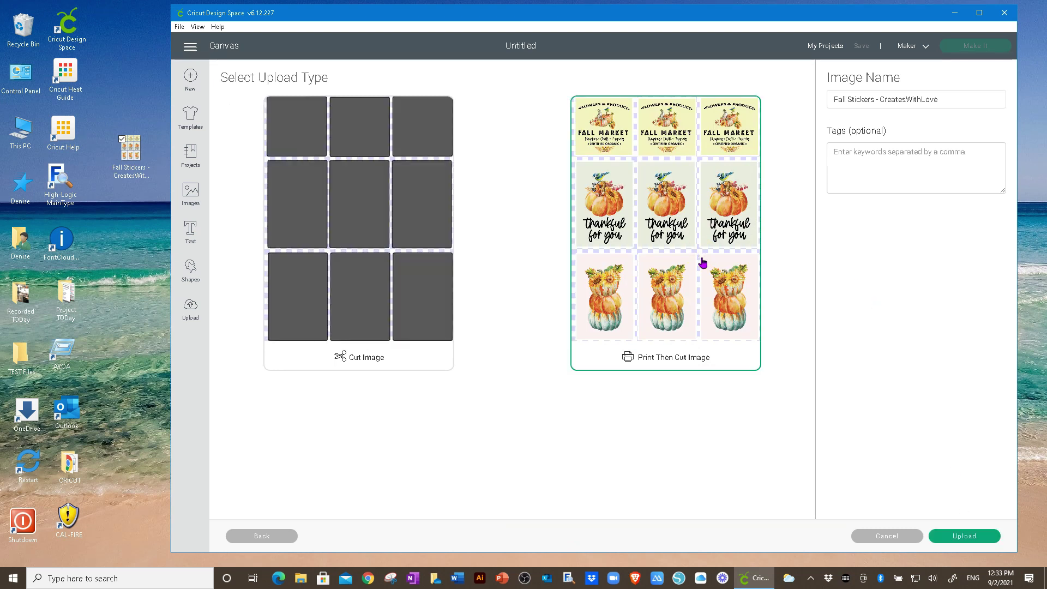
click(861, 165)
text(fall)
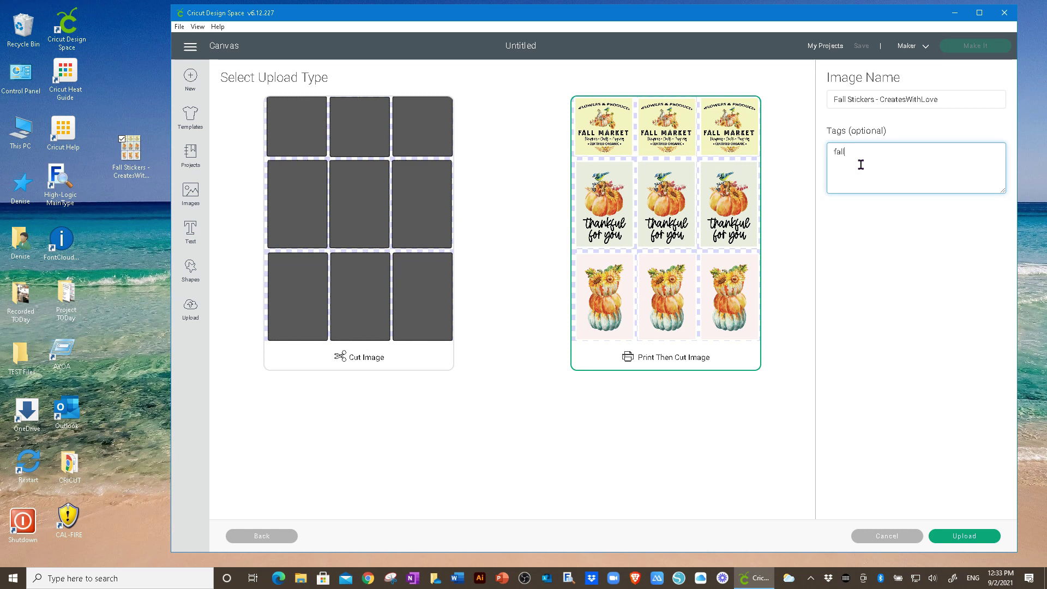
click(963, 538)
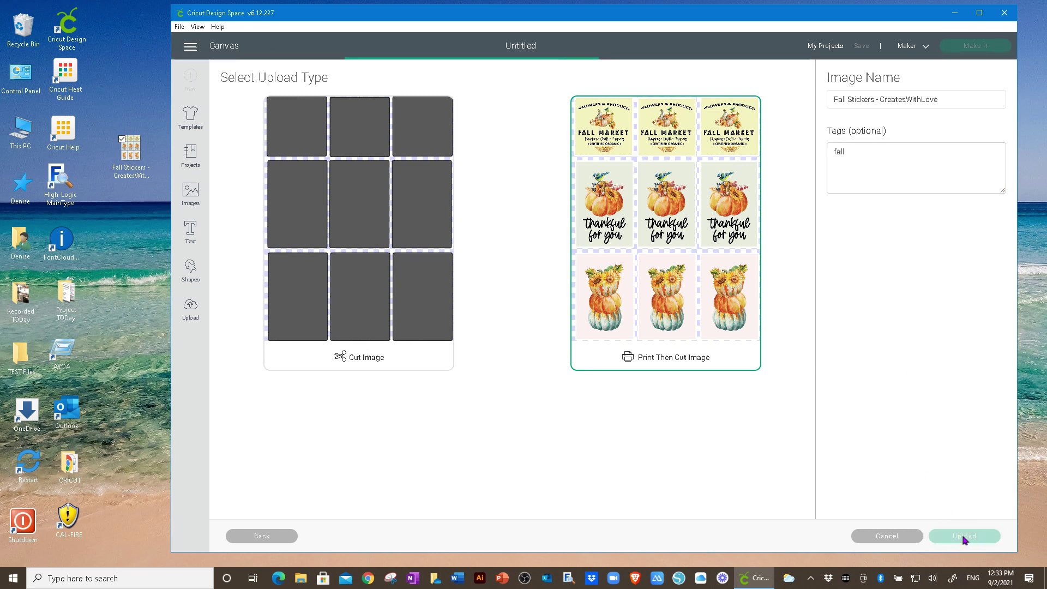
click(268, 402)
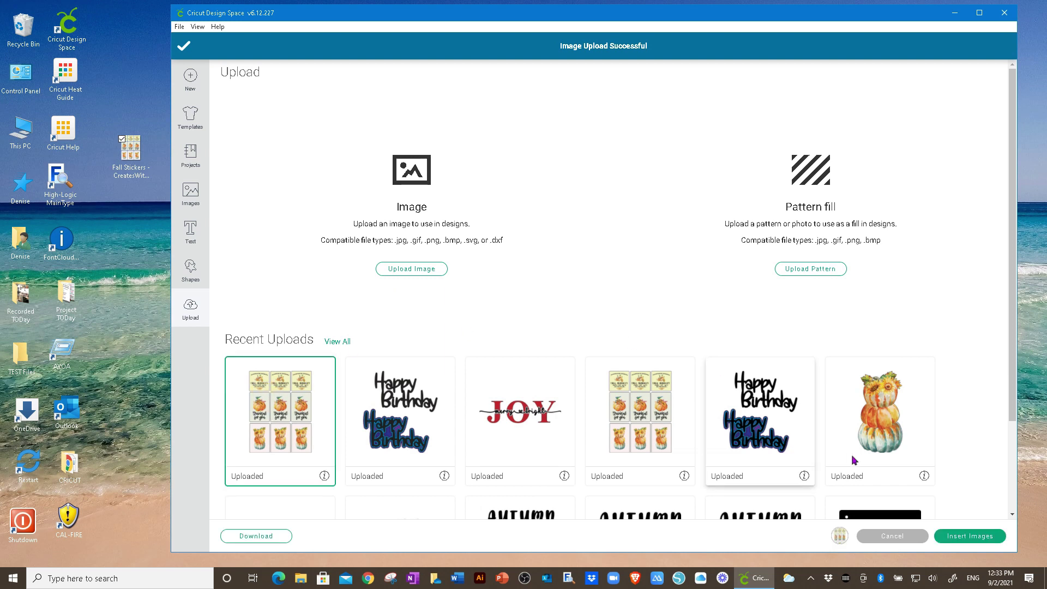
click(964, 539)
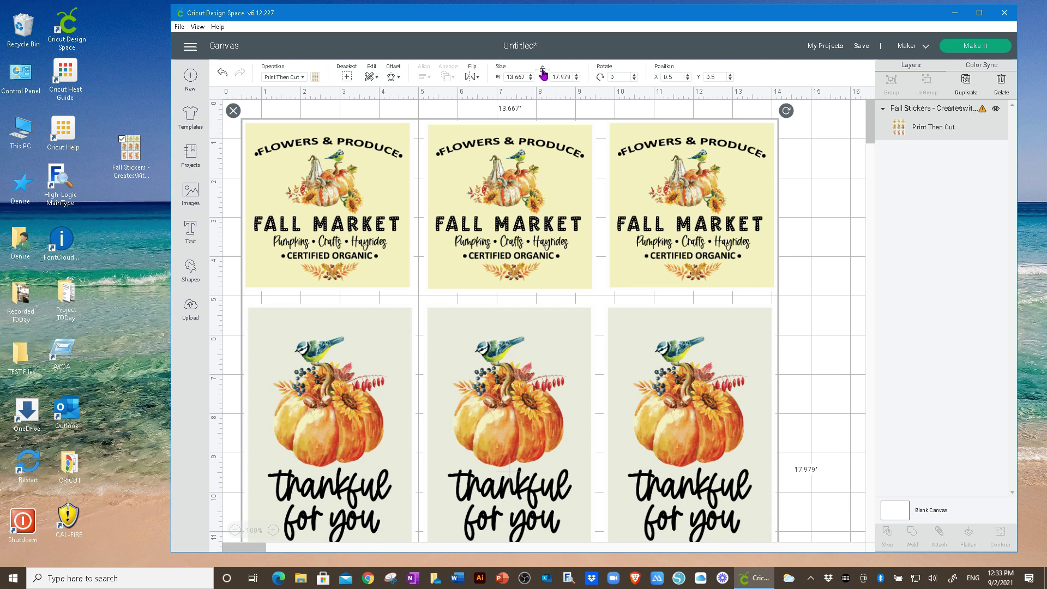
- Set the sticker sheet to 6.75 in wide by 9.25 in tall, then lock its proportions
click(520, 76)
text(6.75)
click(562, 76)
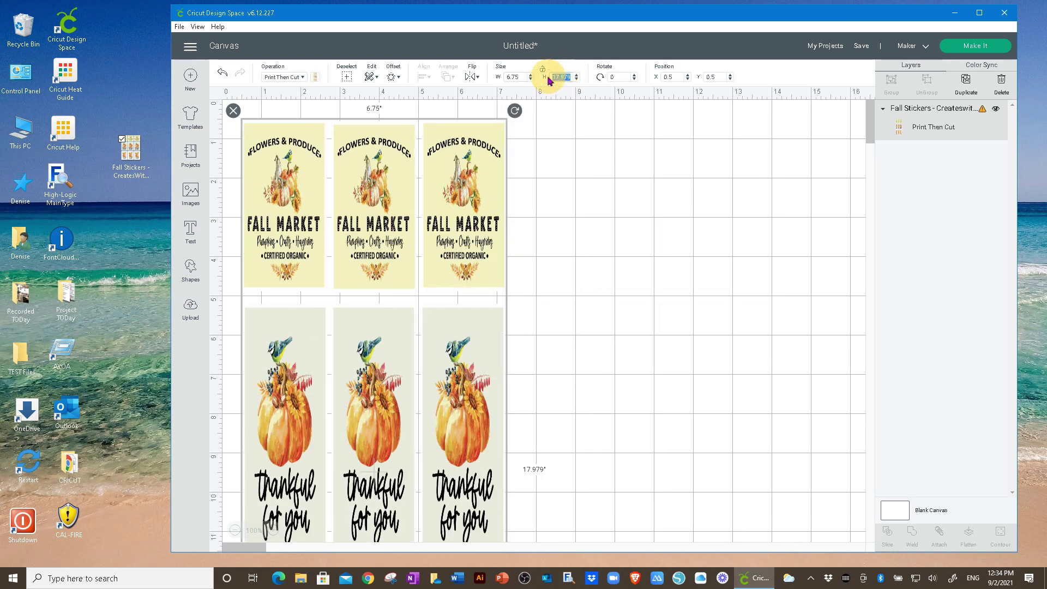
key(BackSpace)
text(9.25)
key(Return)
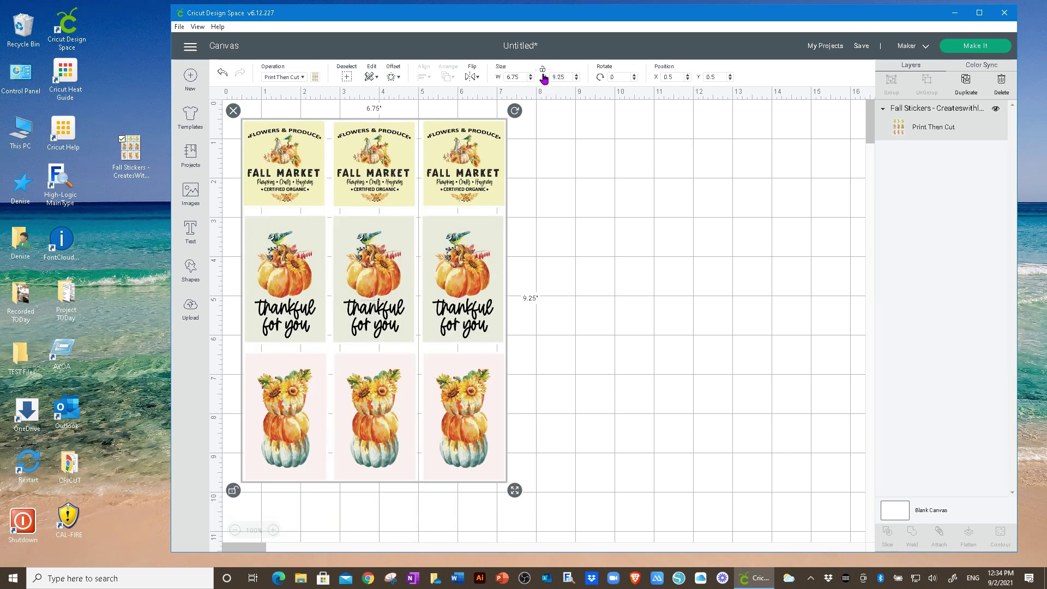
click(542, 71)
- Make It, then send the mat to the printer with Add Bleed off and Use System Dialog on
click(968, 43)
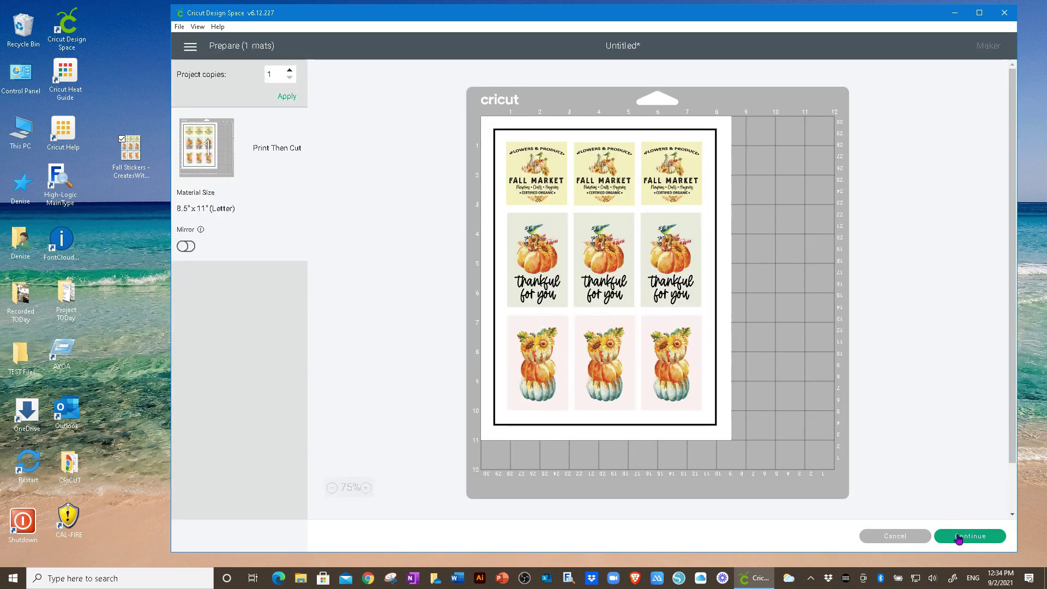
click(959, 537)
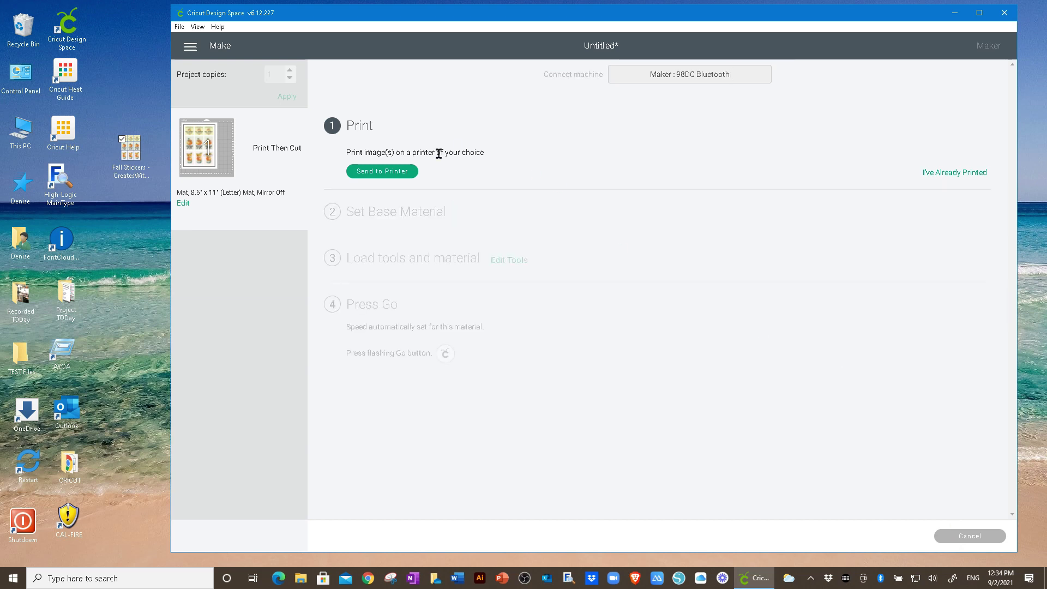
click(384, 172)
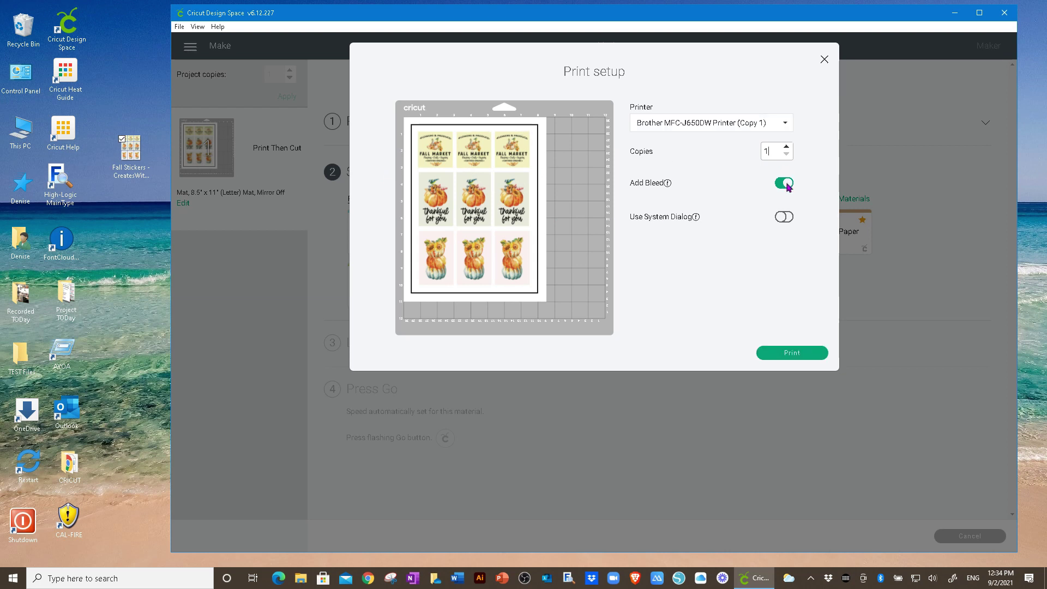
click(785, 184)
click(784, 218)
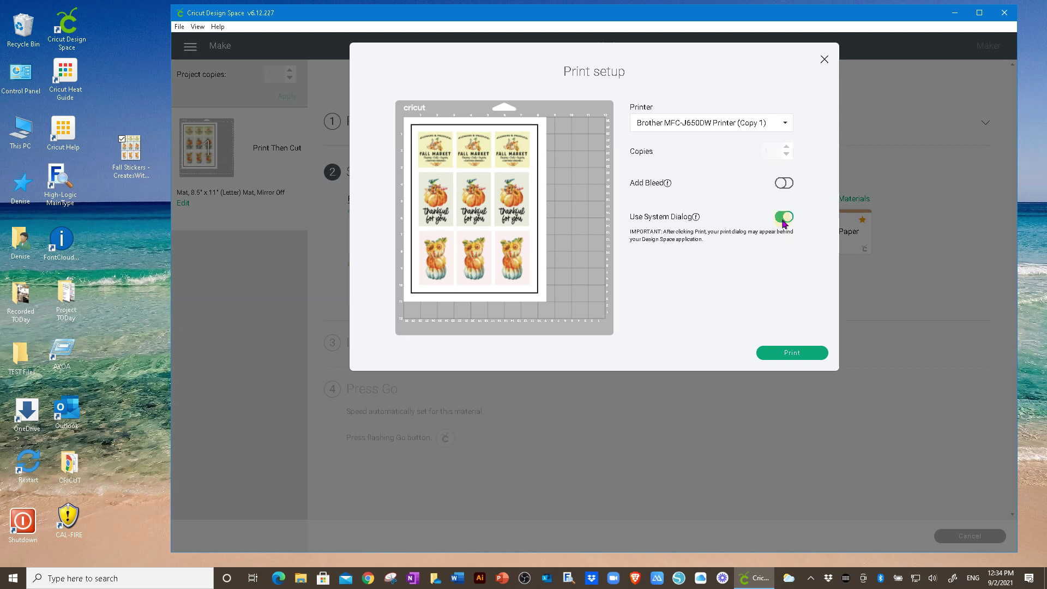
click(788, 358)
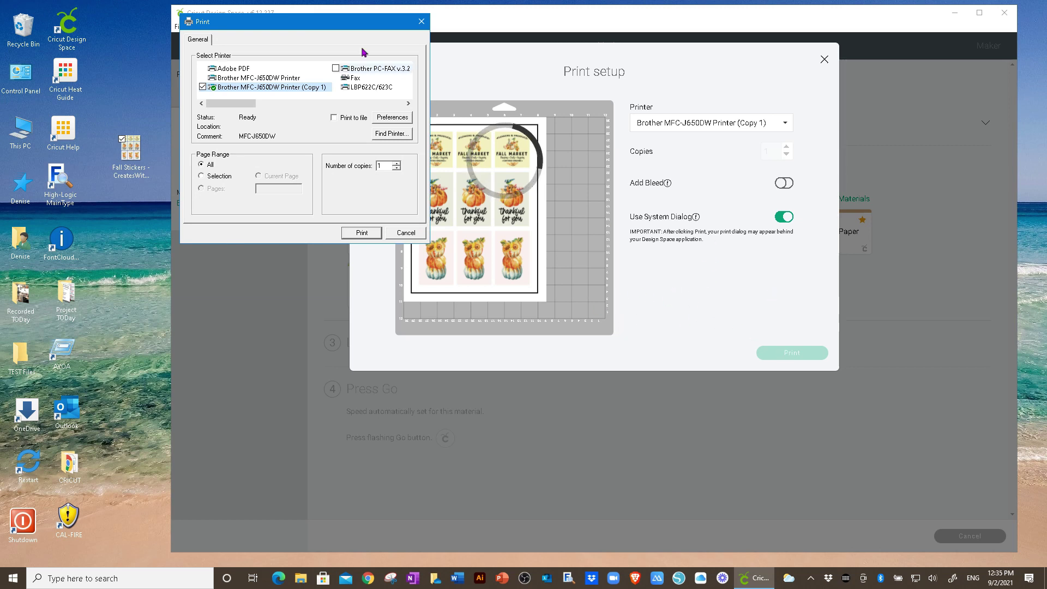
- In the Brother printer preferences, set colour mode to Natural and print quality to Best
drag(318, 19, 461, 114)
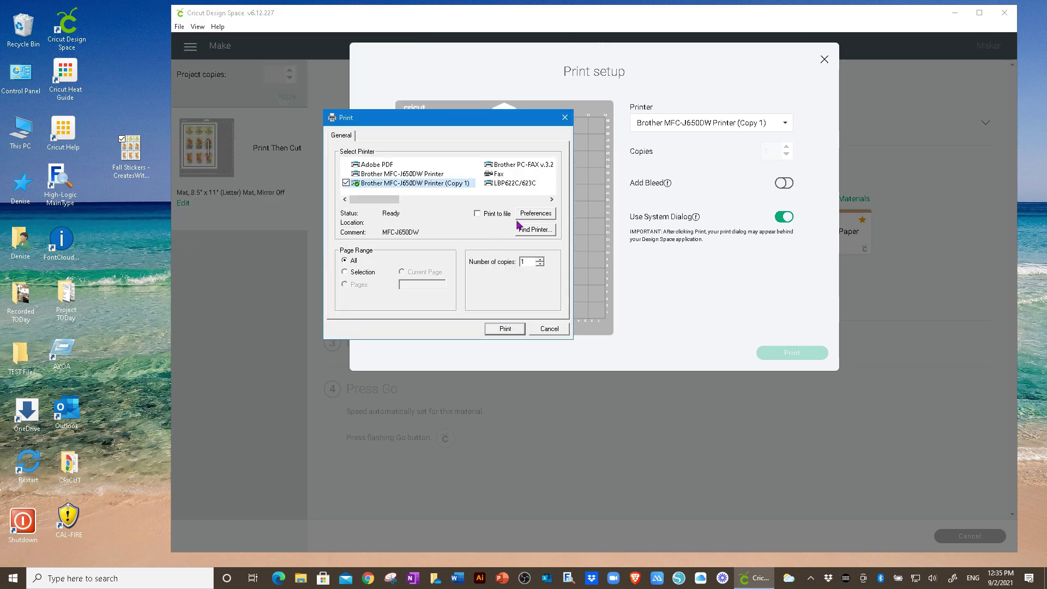
click(535, 214)
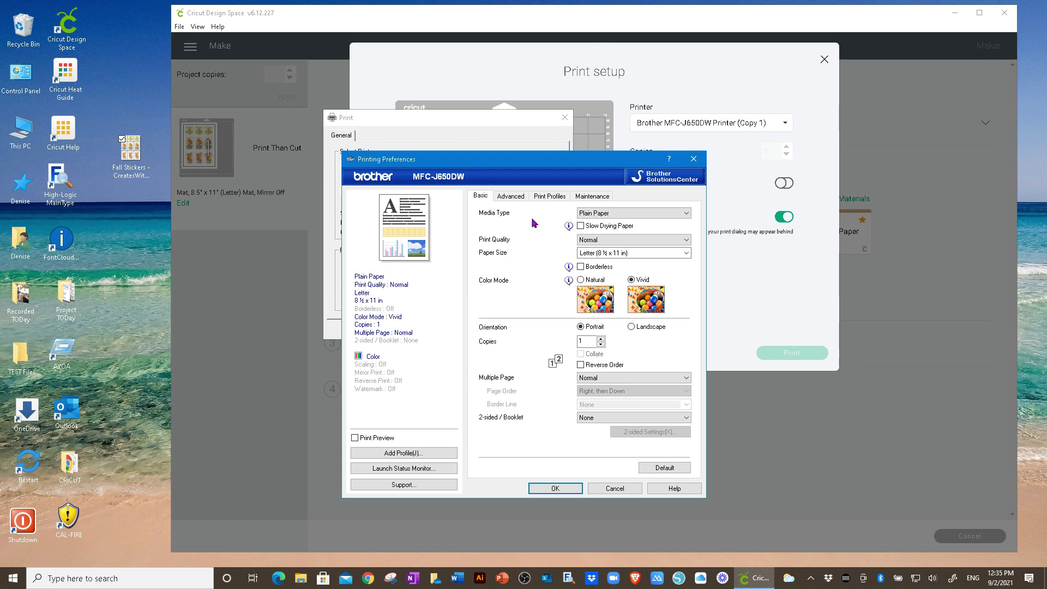
click(581, 279)
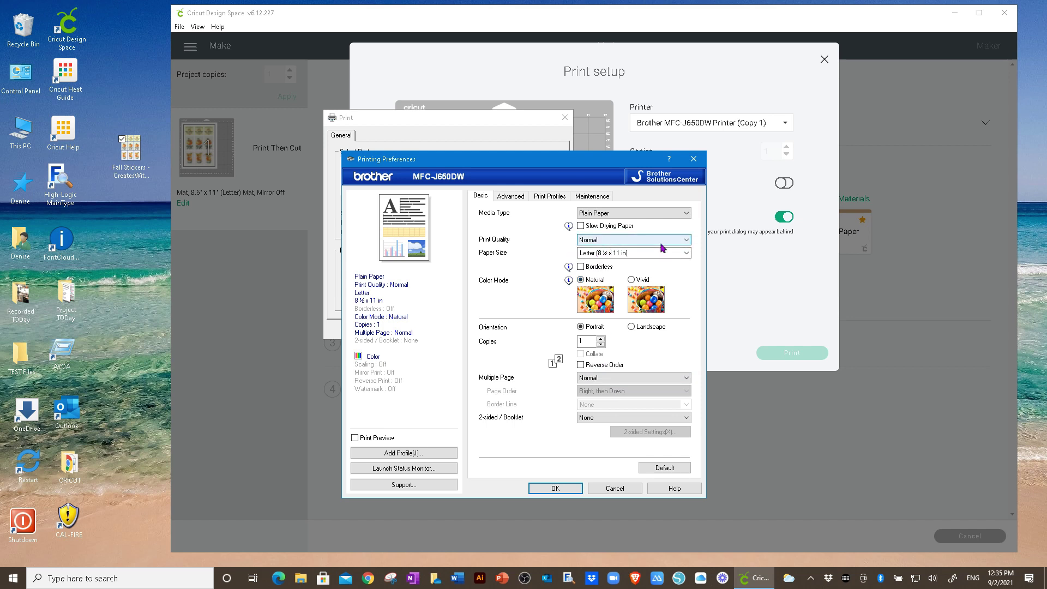
click(689, 241)
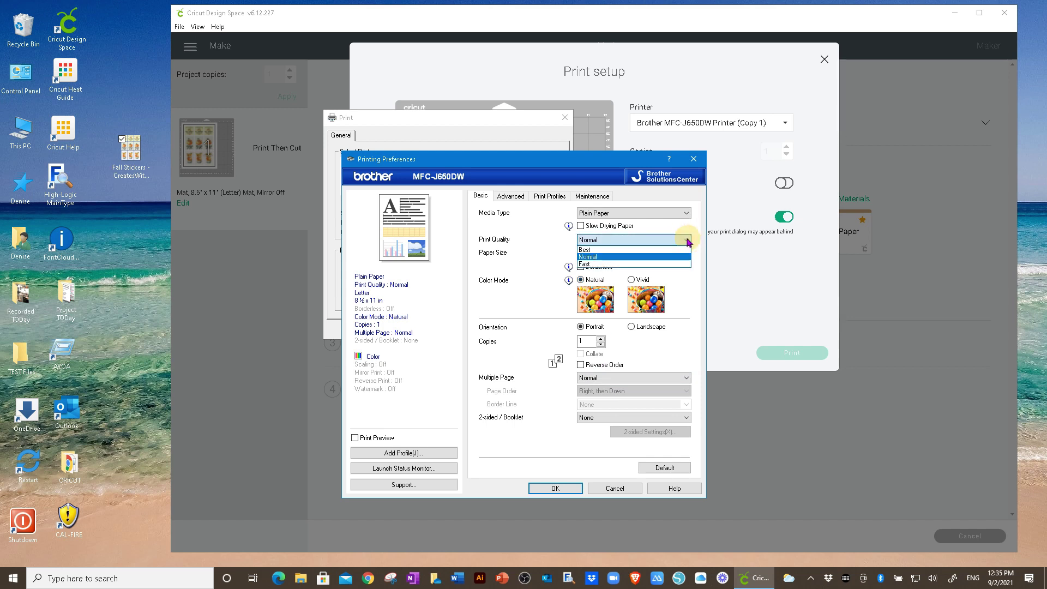
click(641, 250)
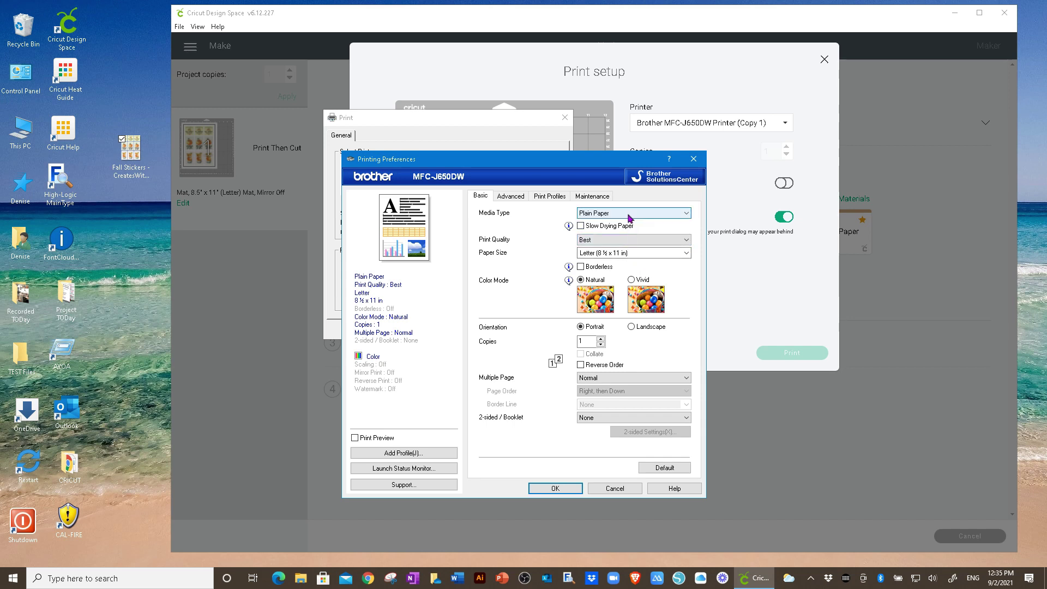
- Confirm the printer preferences and print the sticker sheet
click(511, 196)
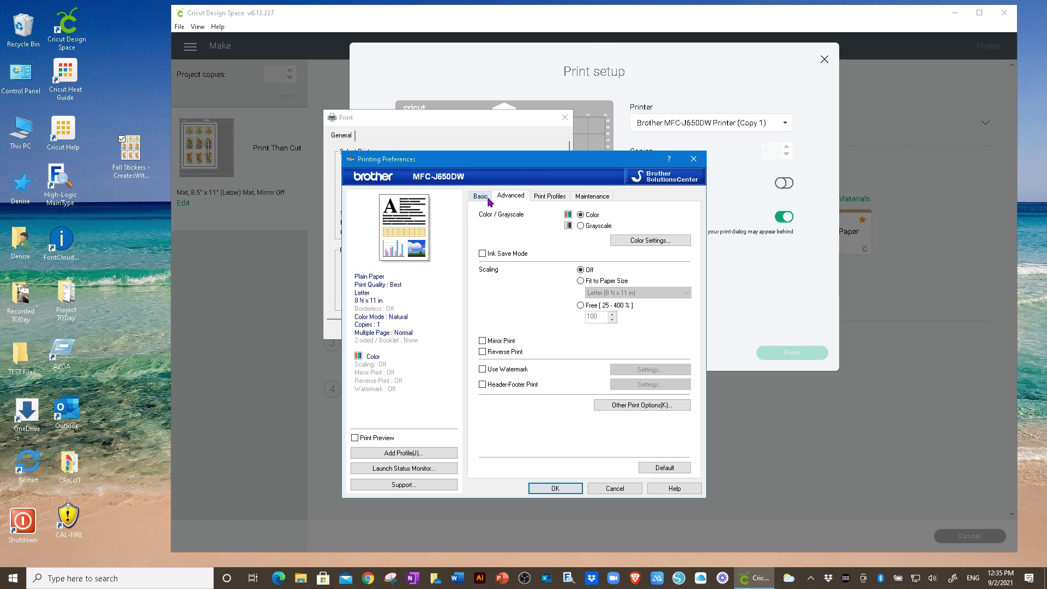
click(487, 198)
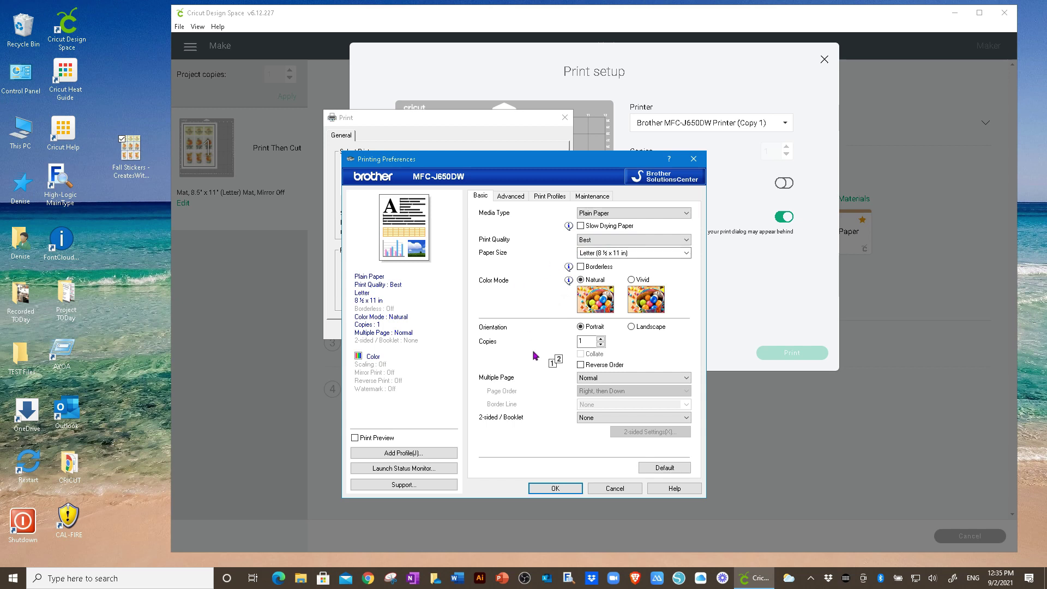
click(555, 488)
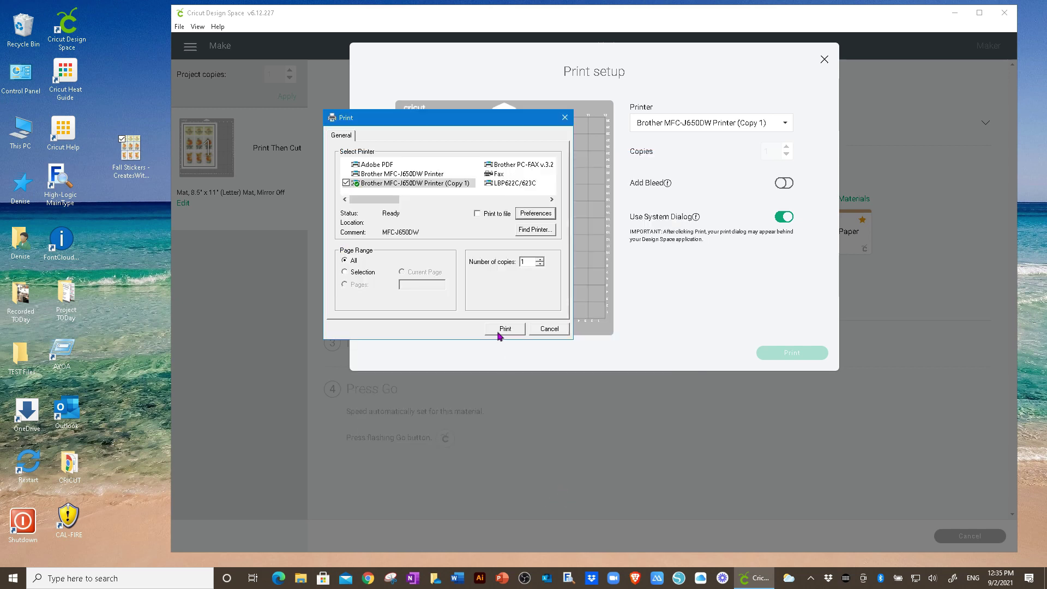
click(499, 330)
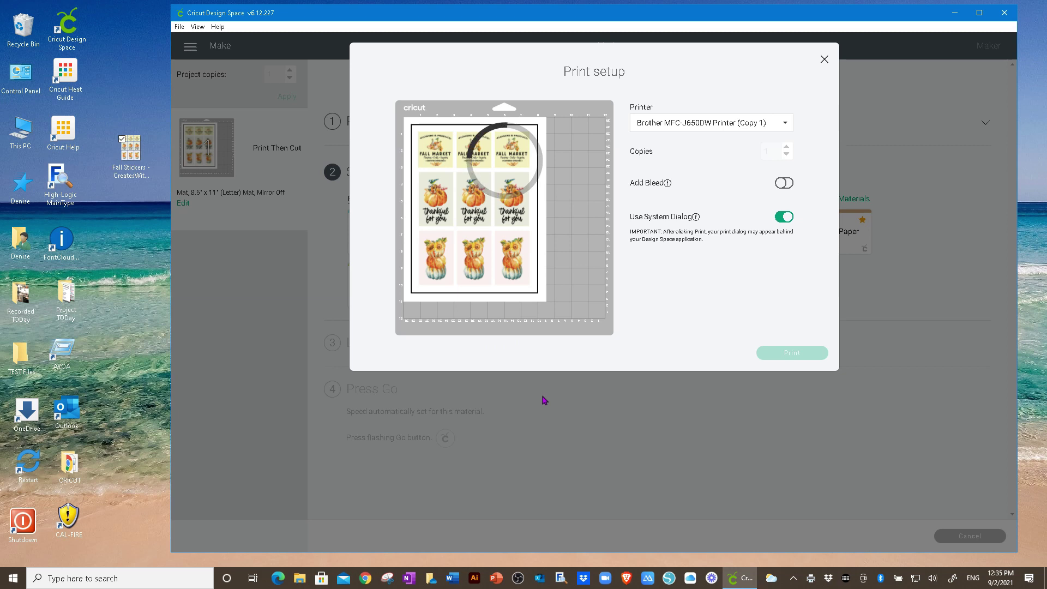
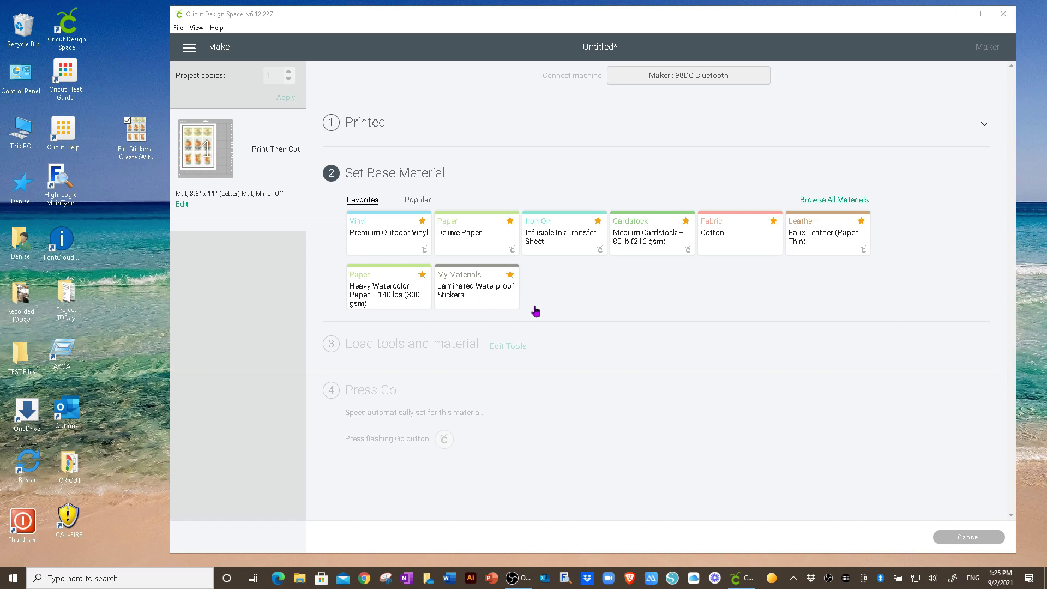
- Choose Laminated Waterproof Stickers as the base material with cut pressure set to More
click(467, 283)
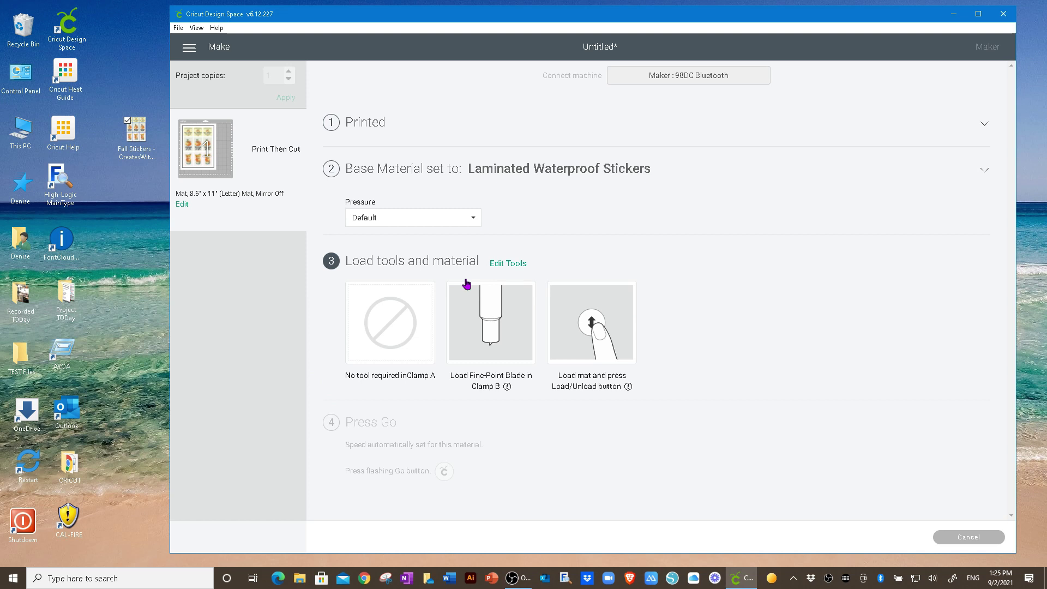
click(471, 219)
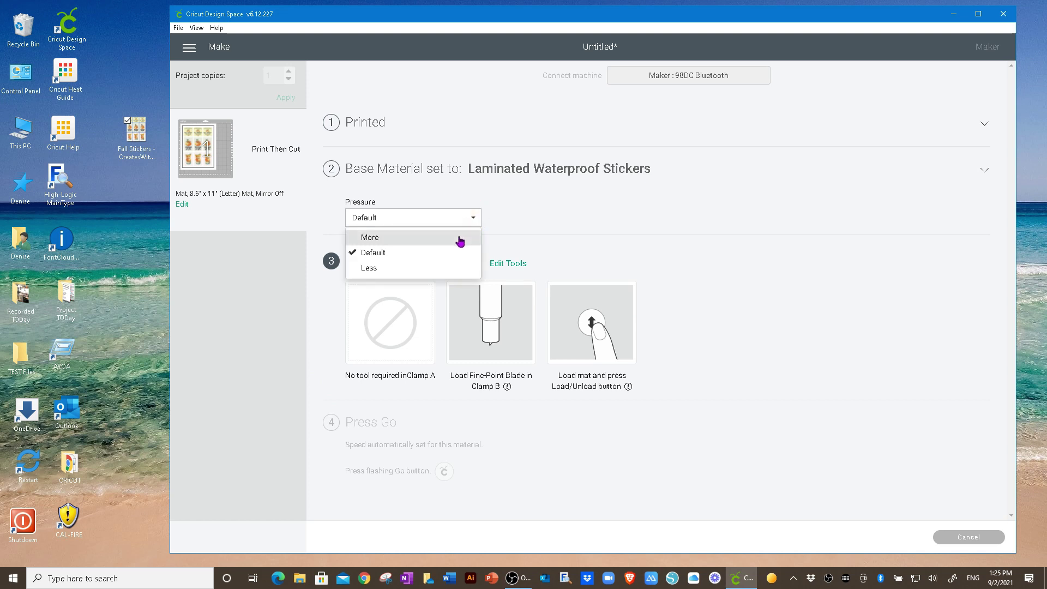
click(460, 239)
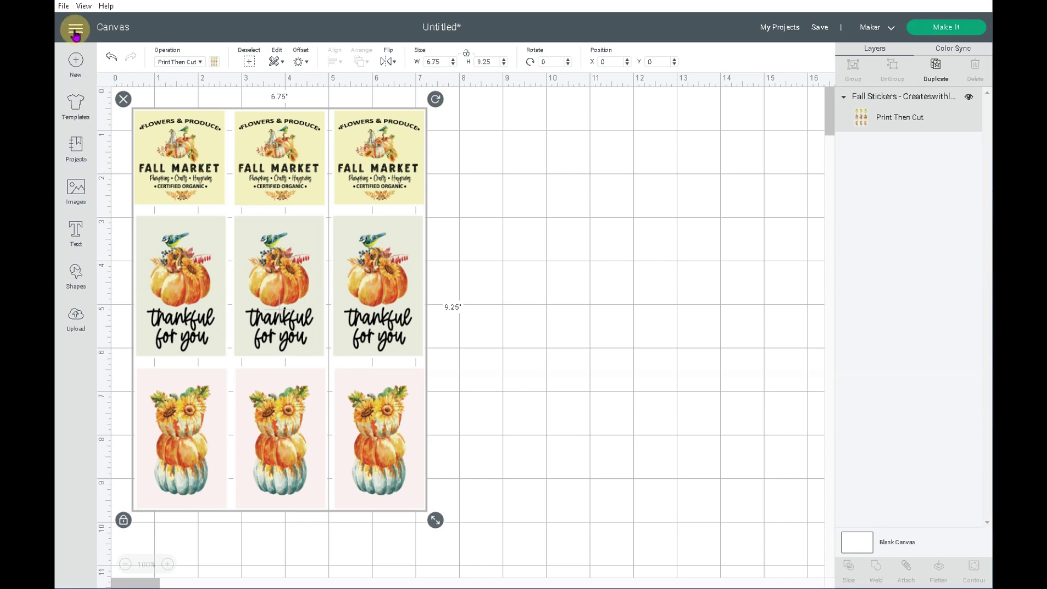
- Show the Maker : 98DC Bluetooth custom materials list in Manage Custom Materials, scrolled to the bottom
click(75, 33)
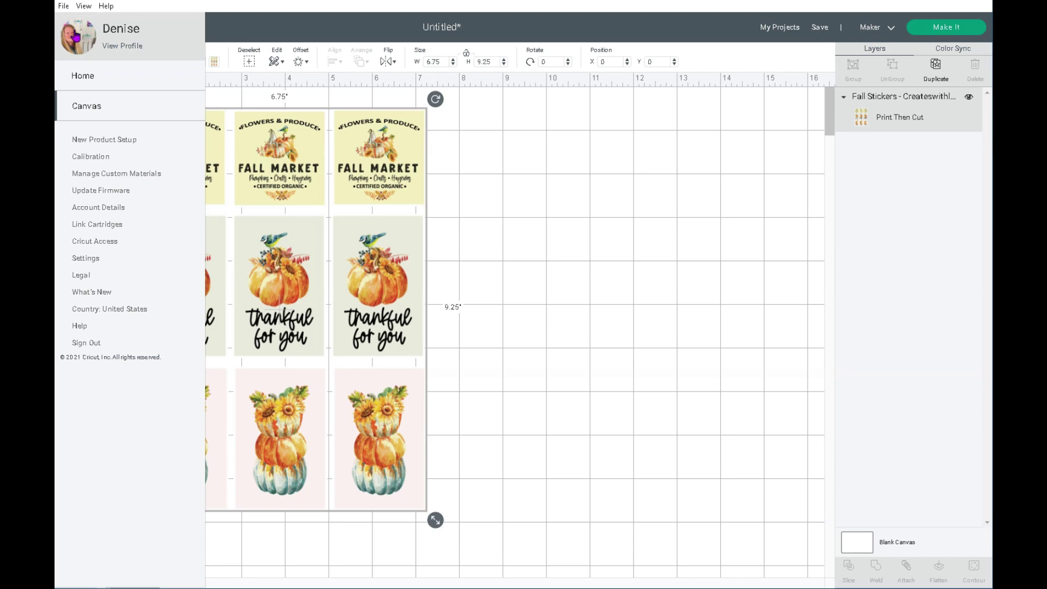
click(107, 176)
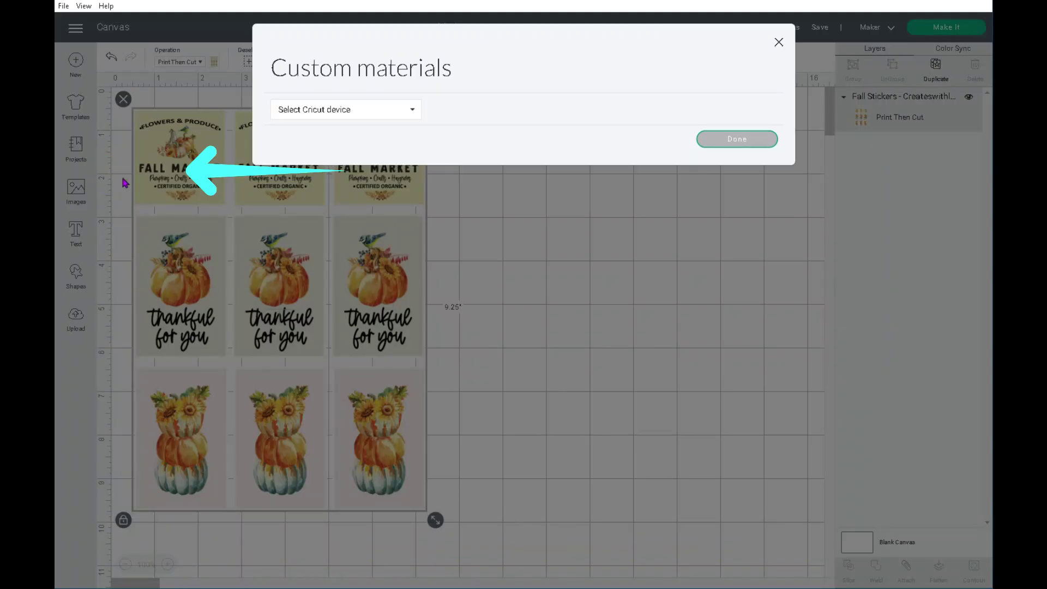
click(409, 112)
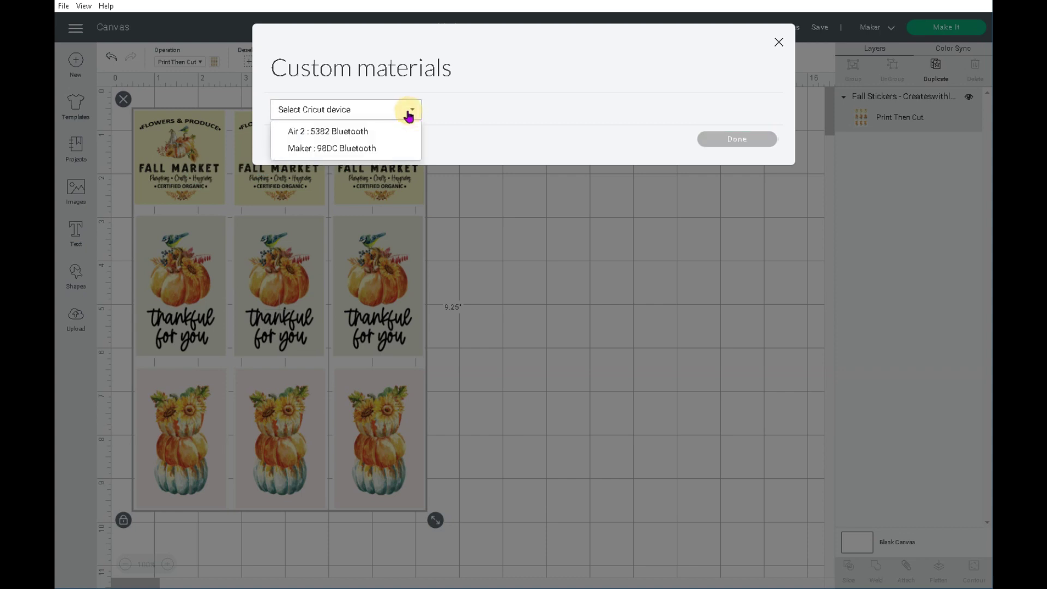
click(364, 149)
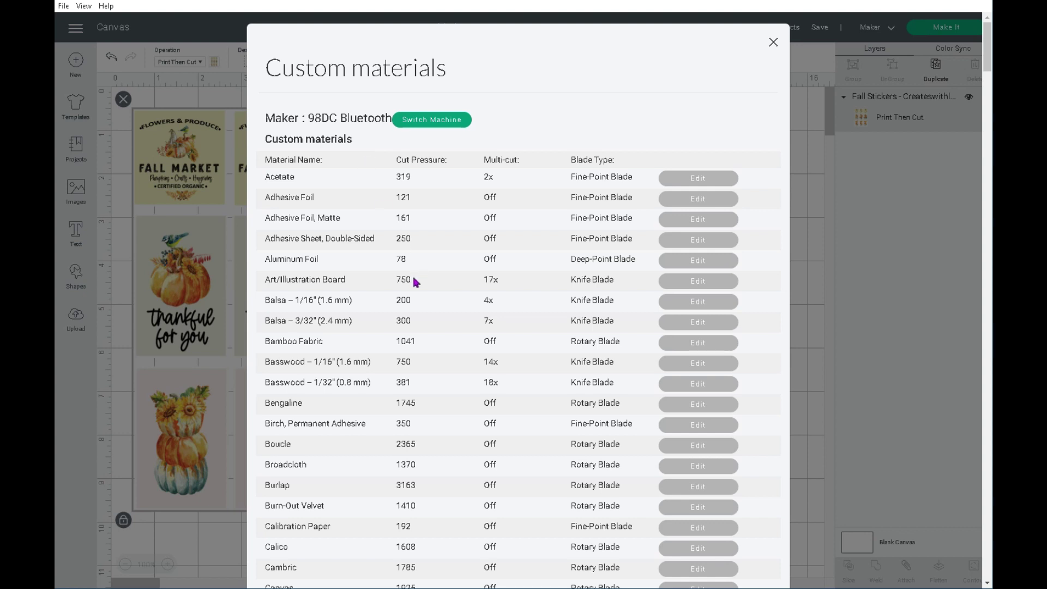
scroll(415, 282, down, 1)
scroll(416, 282, down, 5)
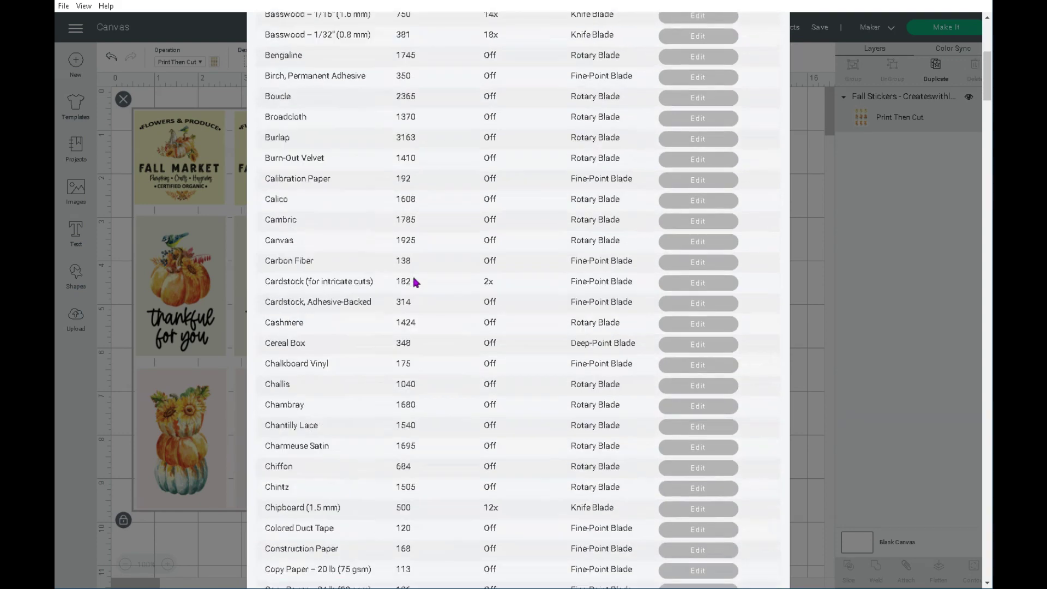
scroll(426, 213, up, 6)
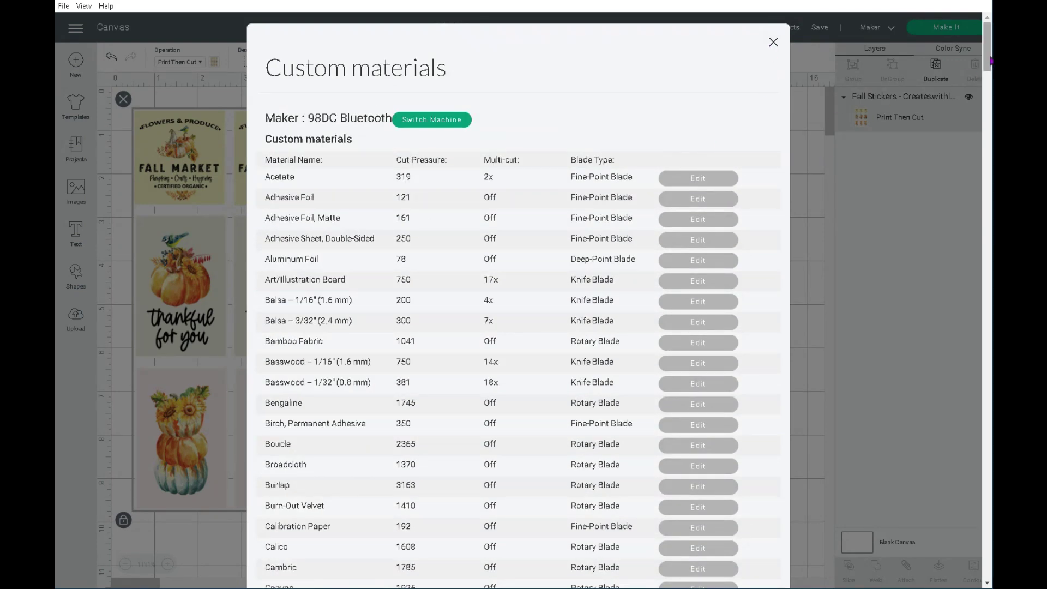
scroll(988, 57, down, 20)
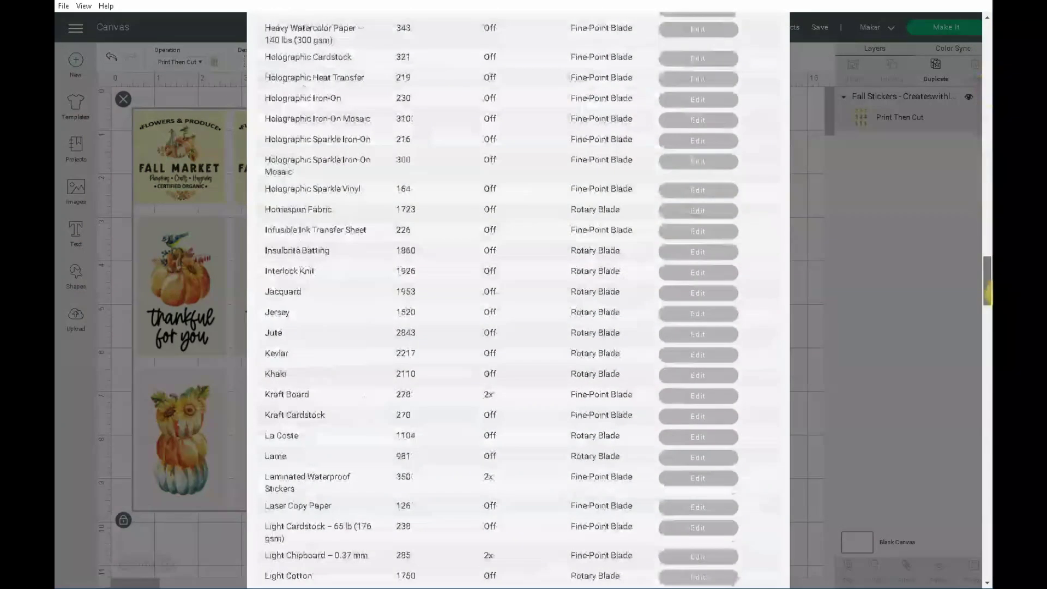
scroll(518, 300, down, 7)
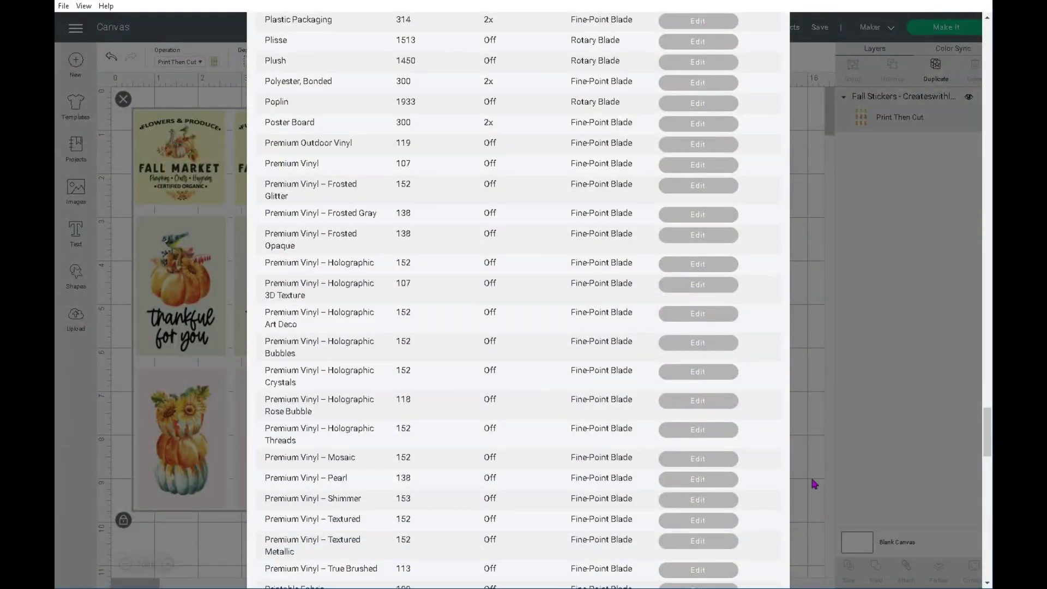
scroll(815, 483, down, 20)
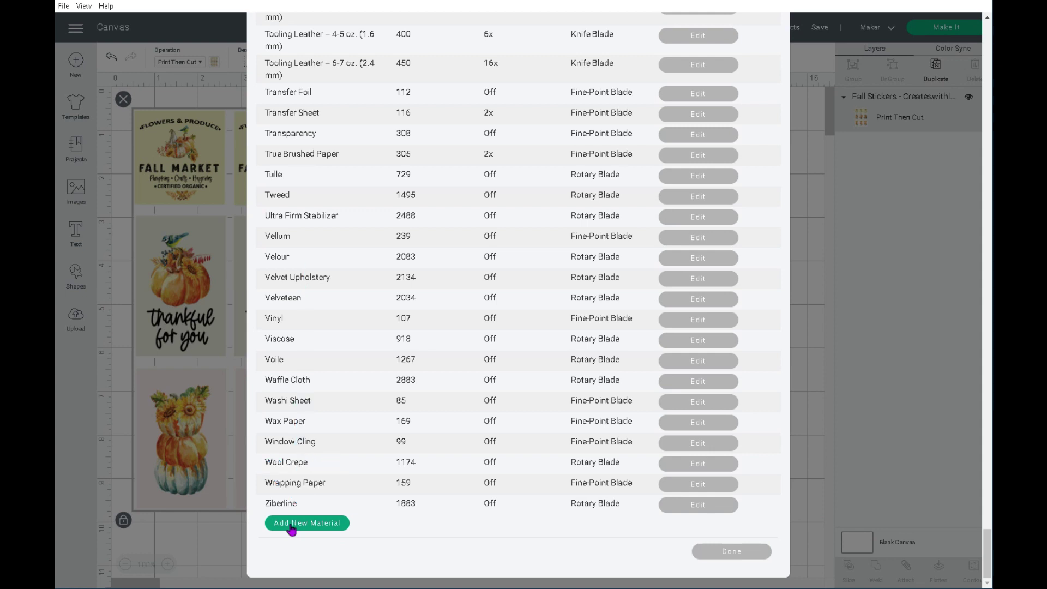
- Save a new custom material named 'New Laminated Water Proof Stickers'
click(292, 527)
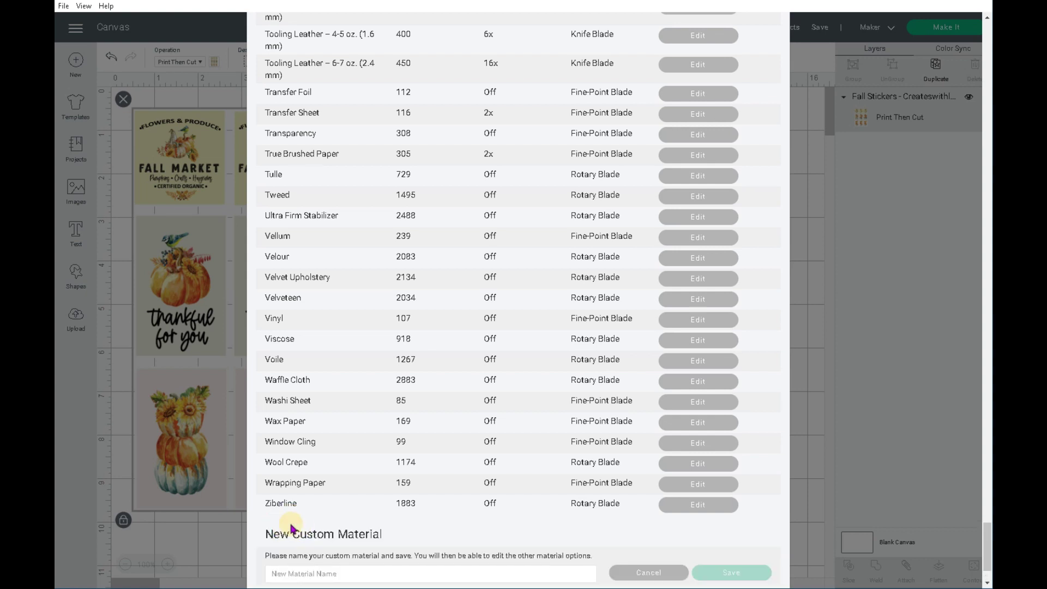
scroll(345, 525, down, 2)
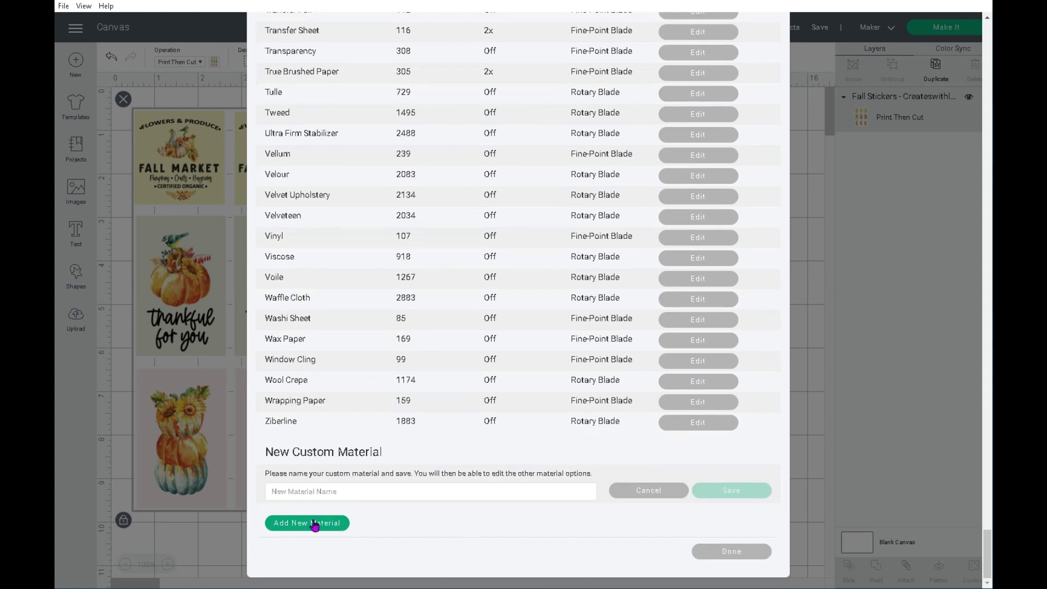
click(293, 491)
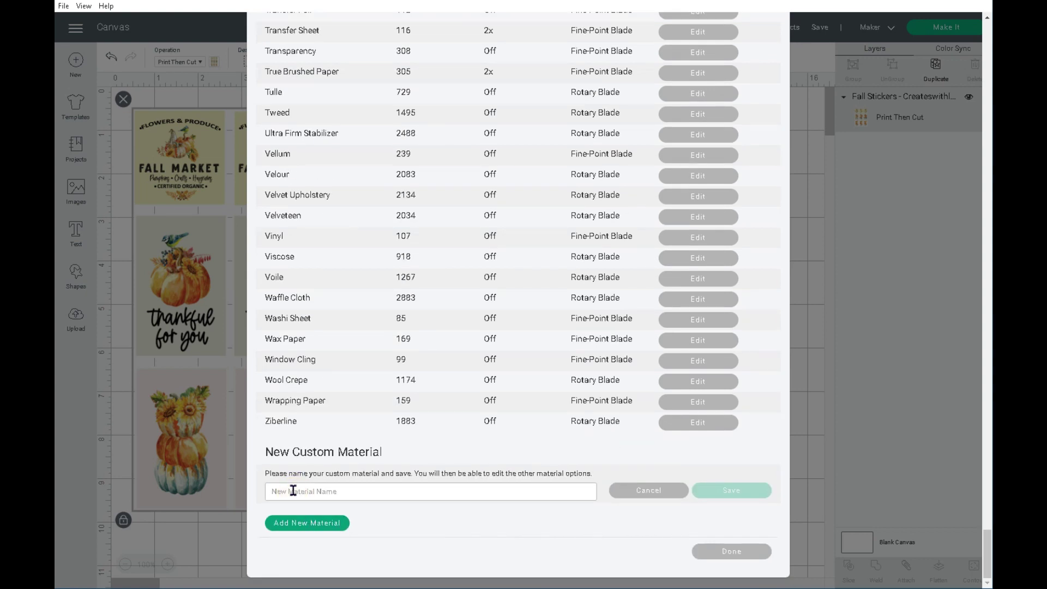
text(New)
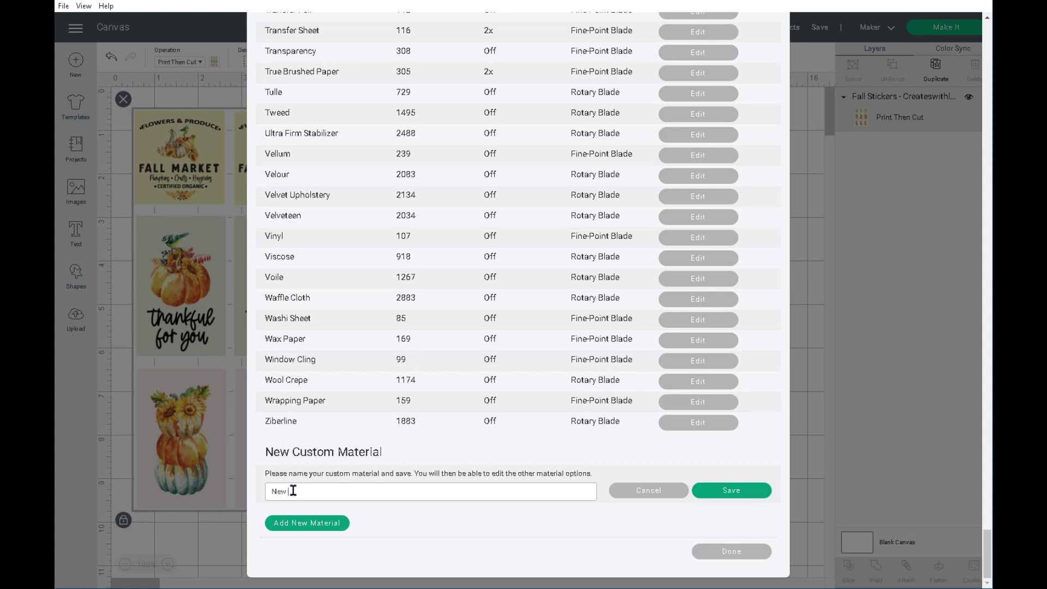
text( Laminated WaterProof Stickers)
click(346, 492)
click(714, 497)
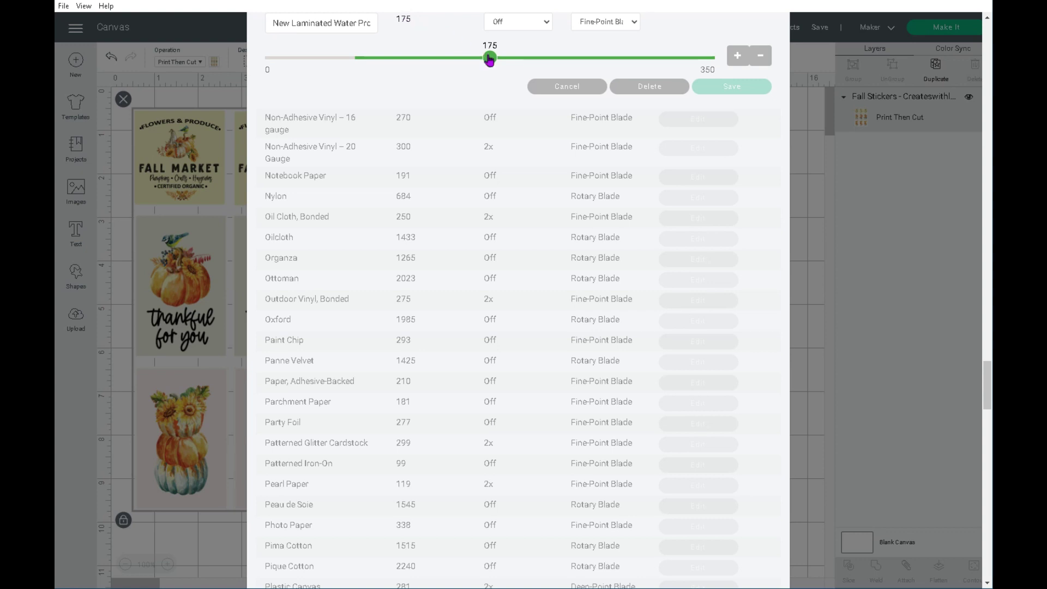
- Give the new sticker material pressure 350, 2x multi-cut and Fine-Point Blade, and save it
drag(489, 59, 719, 65)
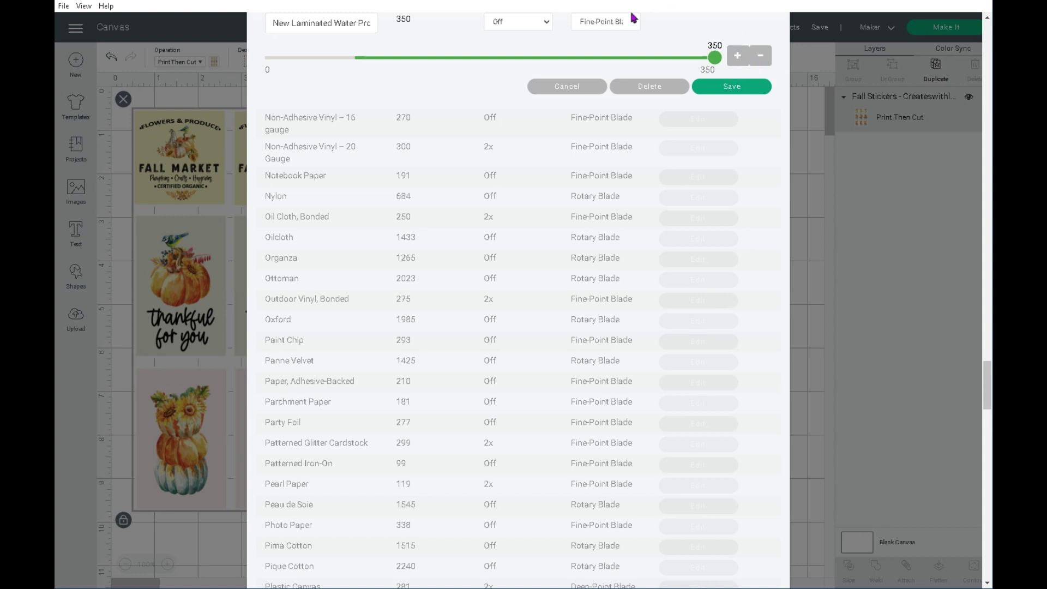
click(545, 23)
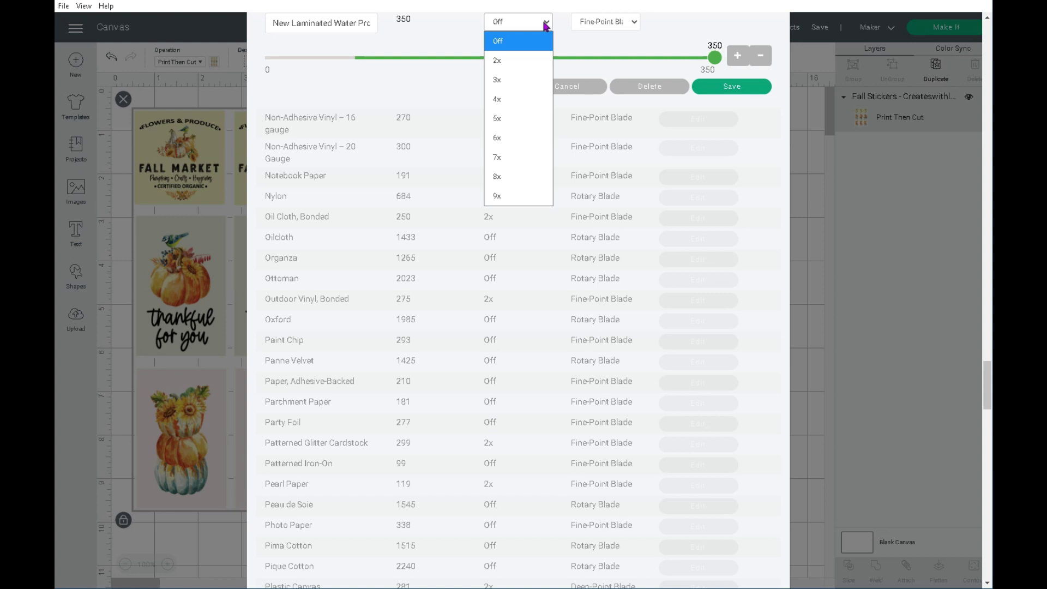
click(527, 62)
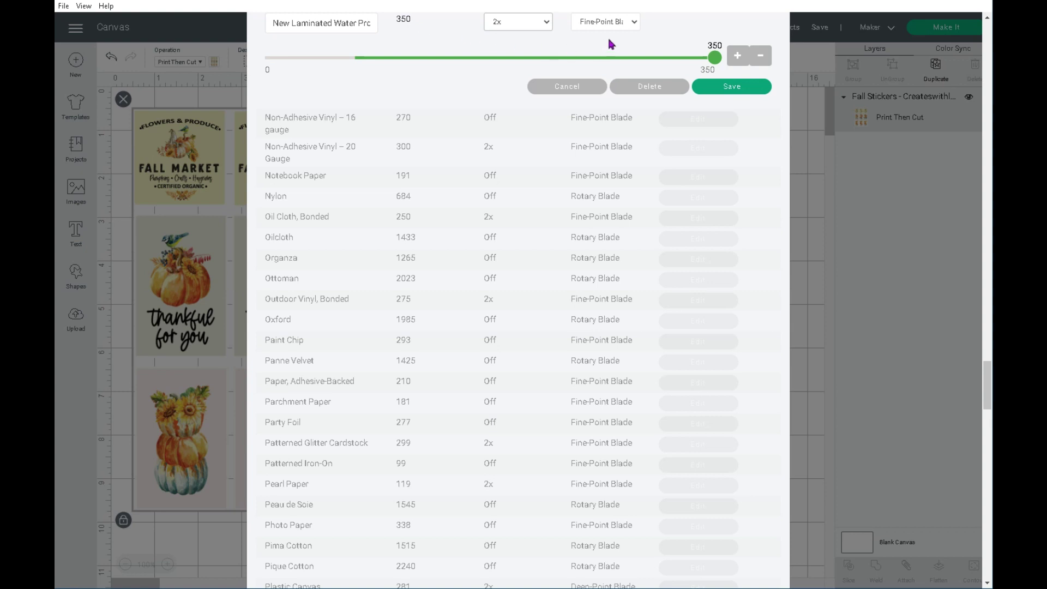
click(730, 87)
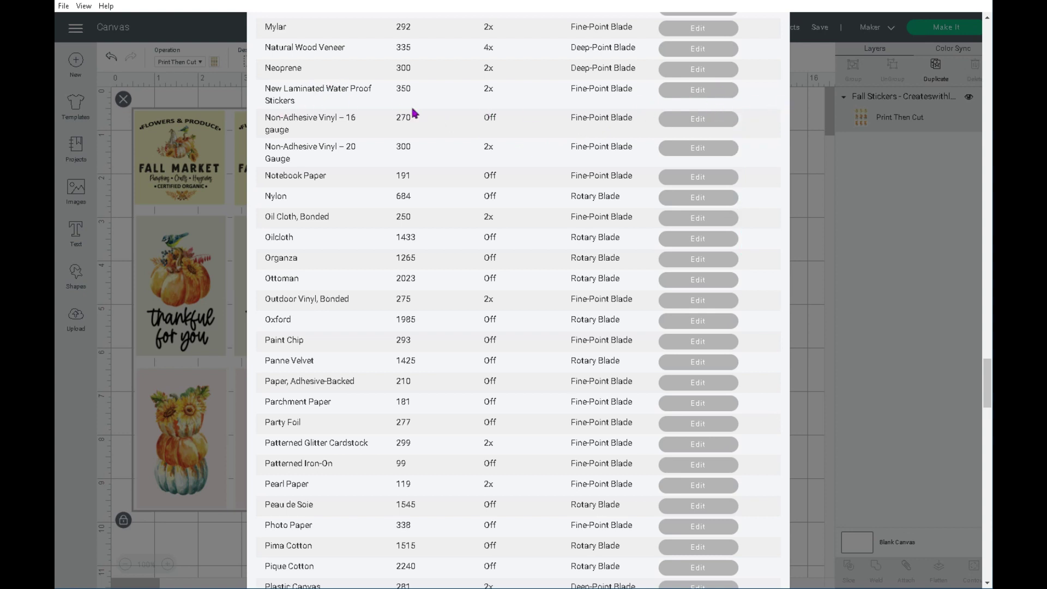
- Scroll to the end of the custom materials list and finish with Done
scroll(654, 437, down, 4)
scroll(654, 436, down, 16)
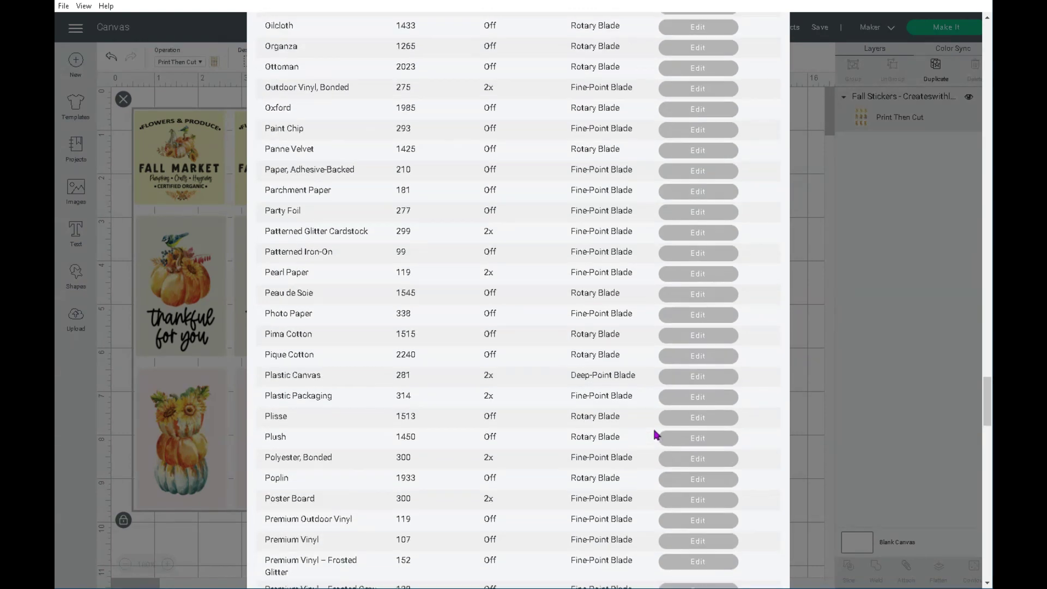
scroll(652, 425, down, 14)
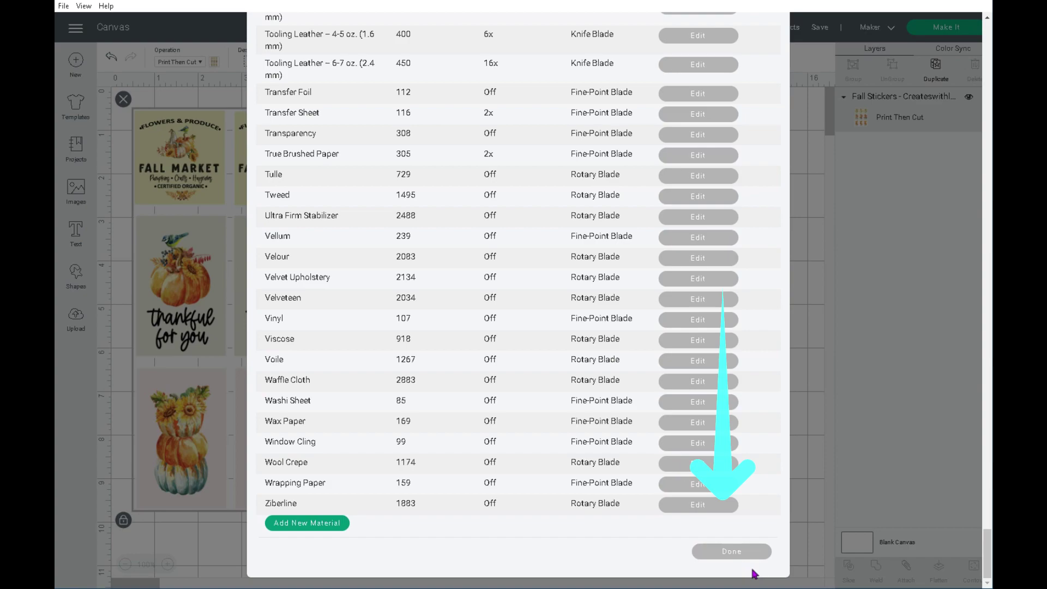
click(725, 551)
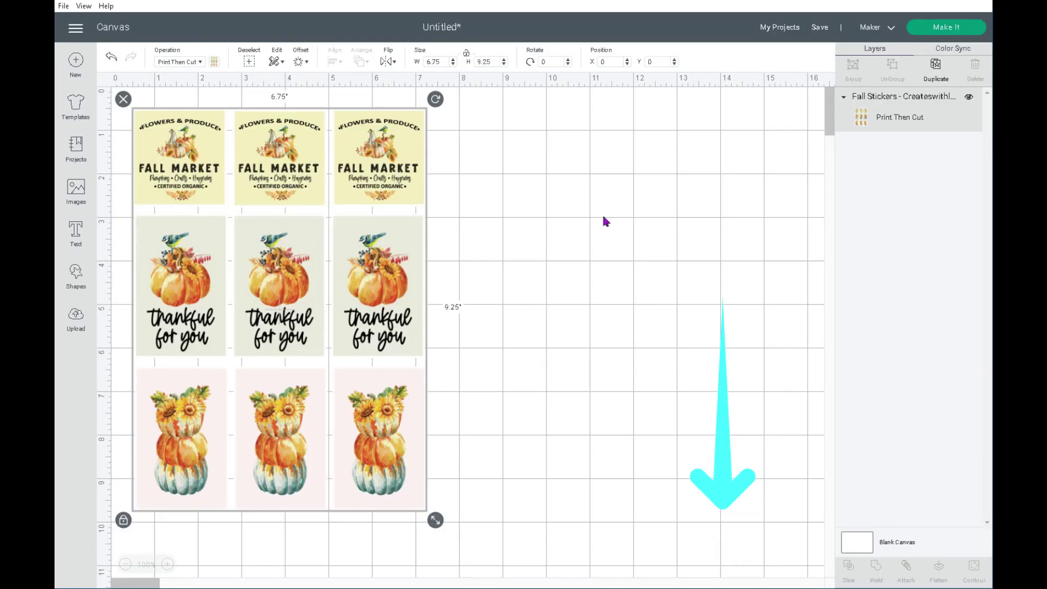
- Send the sticker sheet to Make It, continue past the mat preview, and mark it already printed
click(947, 27)
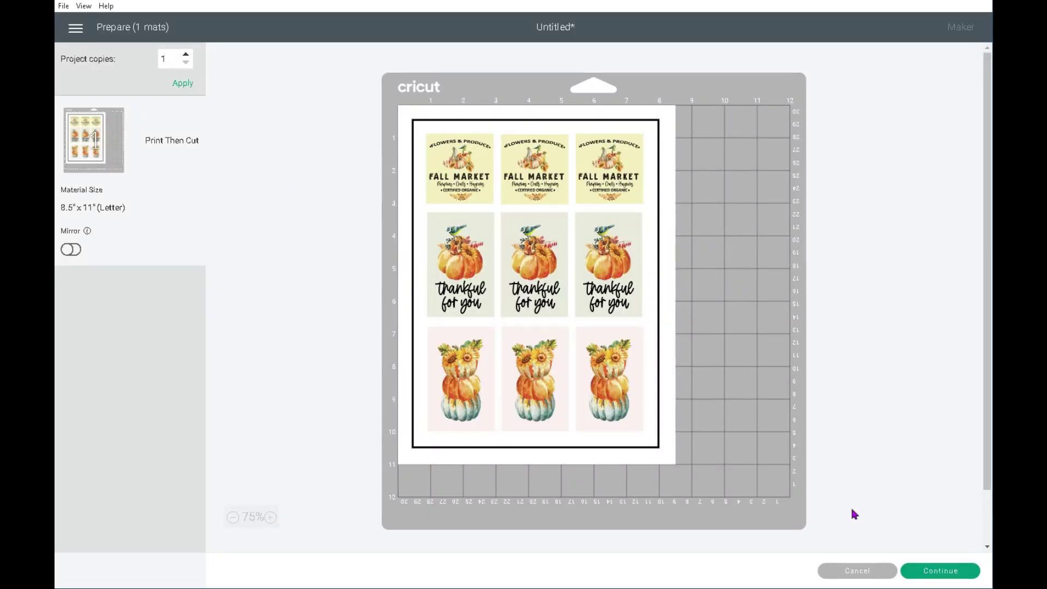
click(921, 568)
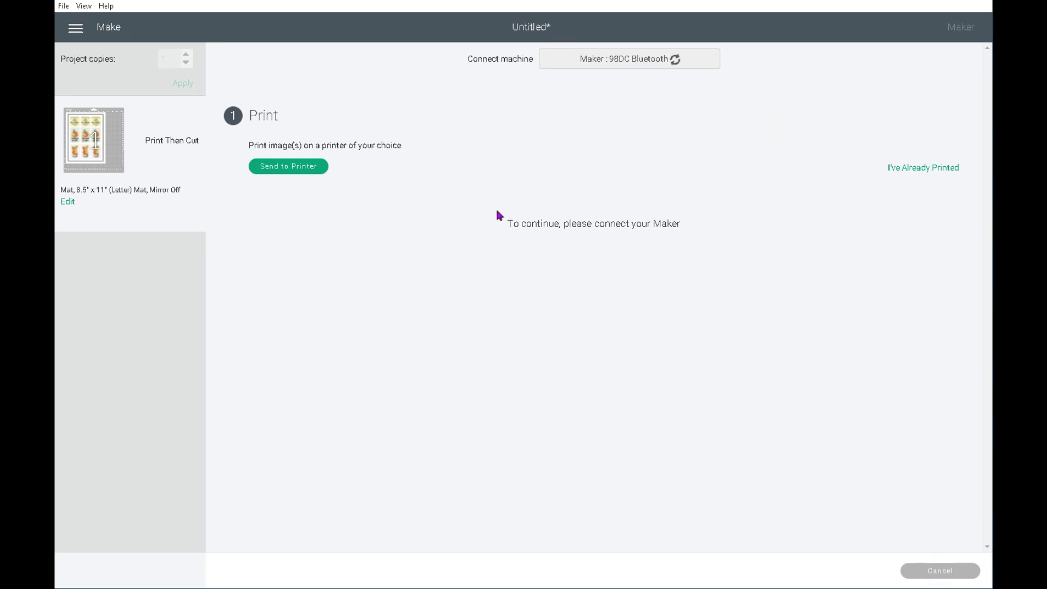
click(897, 168)
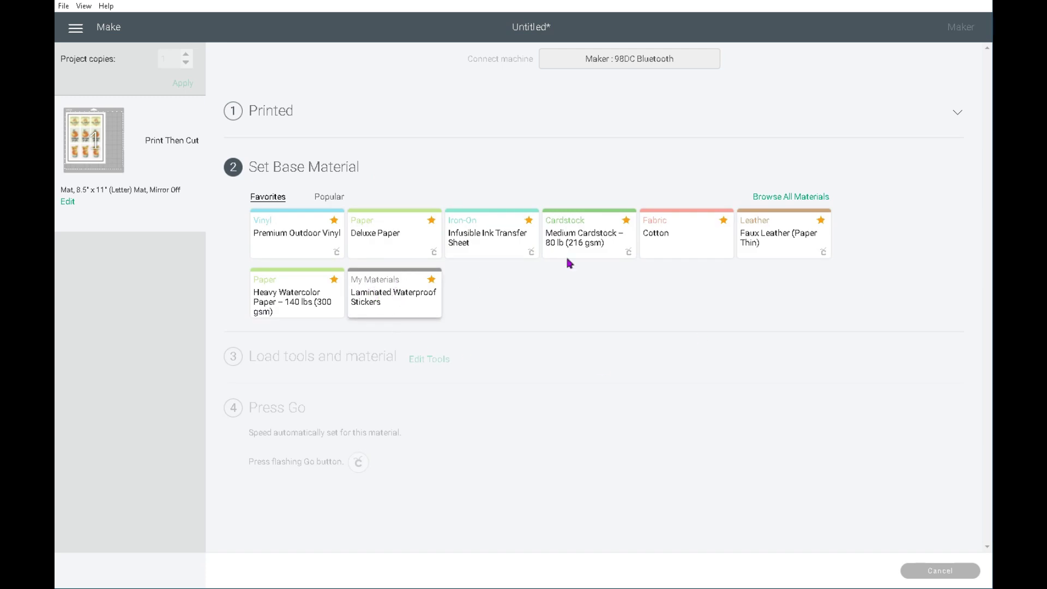
- Browse all materials and scroll to the My Materials section listing the custom stickers
click(771, 198)
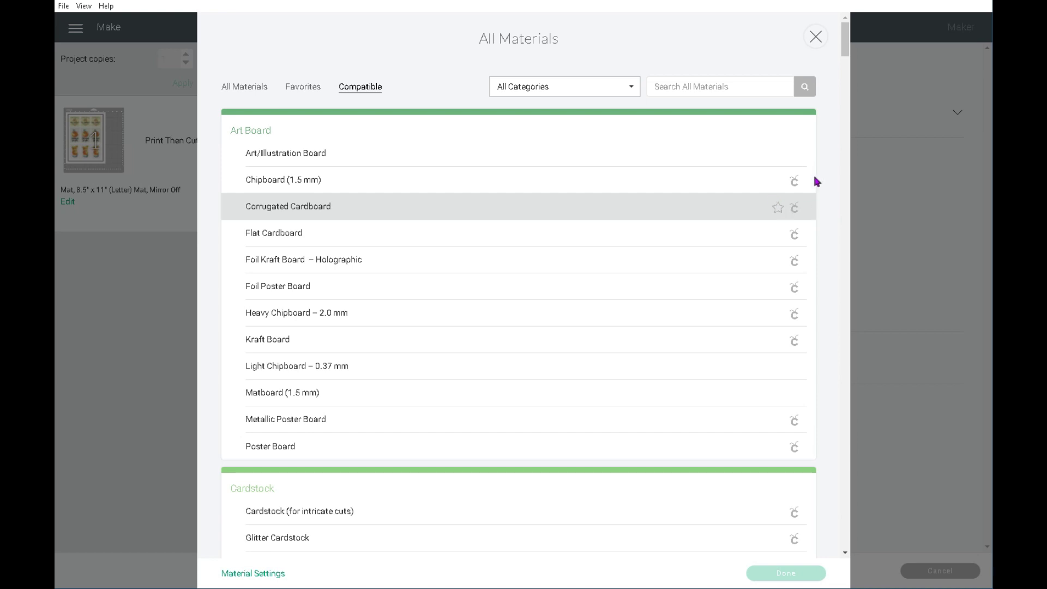
drag(845, 46, 888, 557)
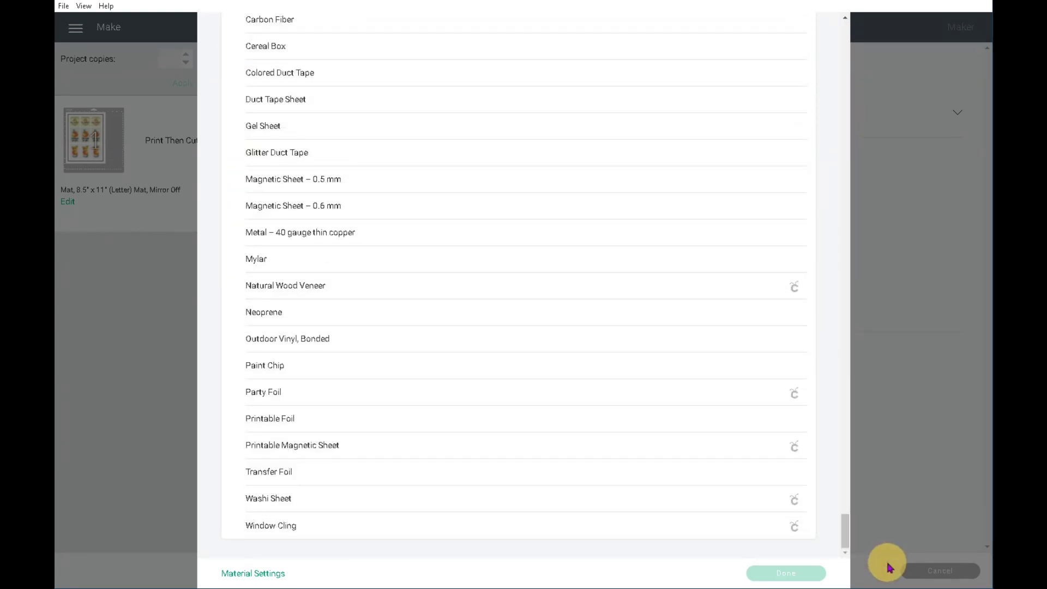
scroll(532, 469, up, 2)
scroll(529, 467, up, 5)
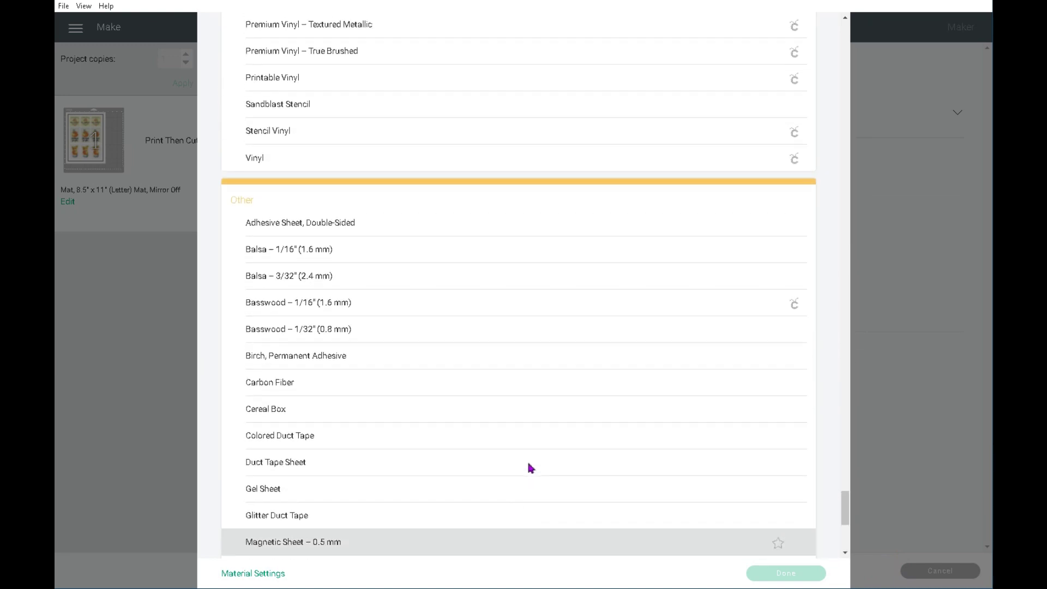
scroll(530, 468, up, 14)
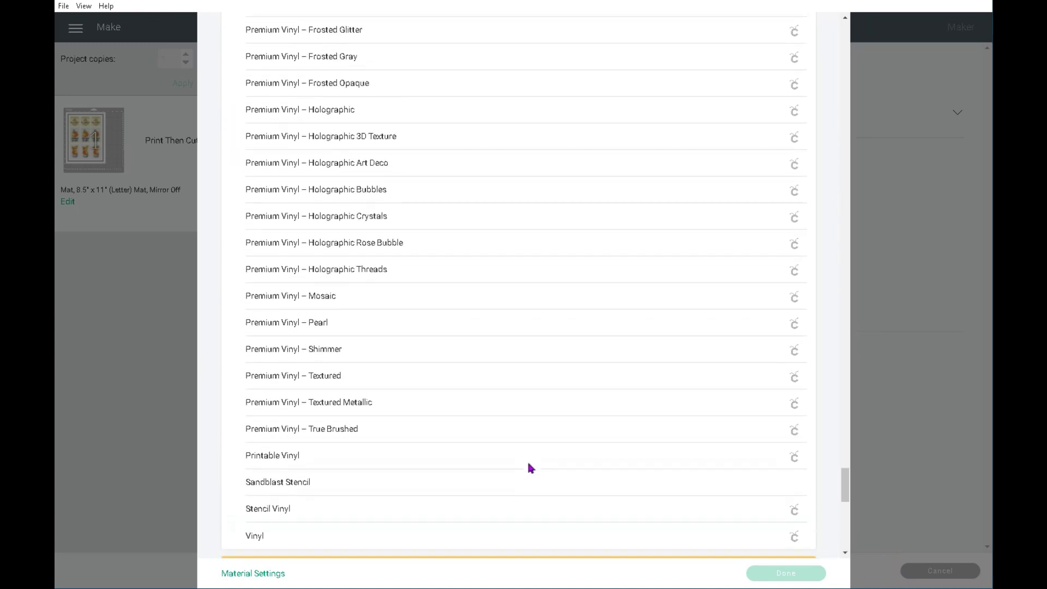
scroll(530, 468, up, 10)
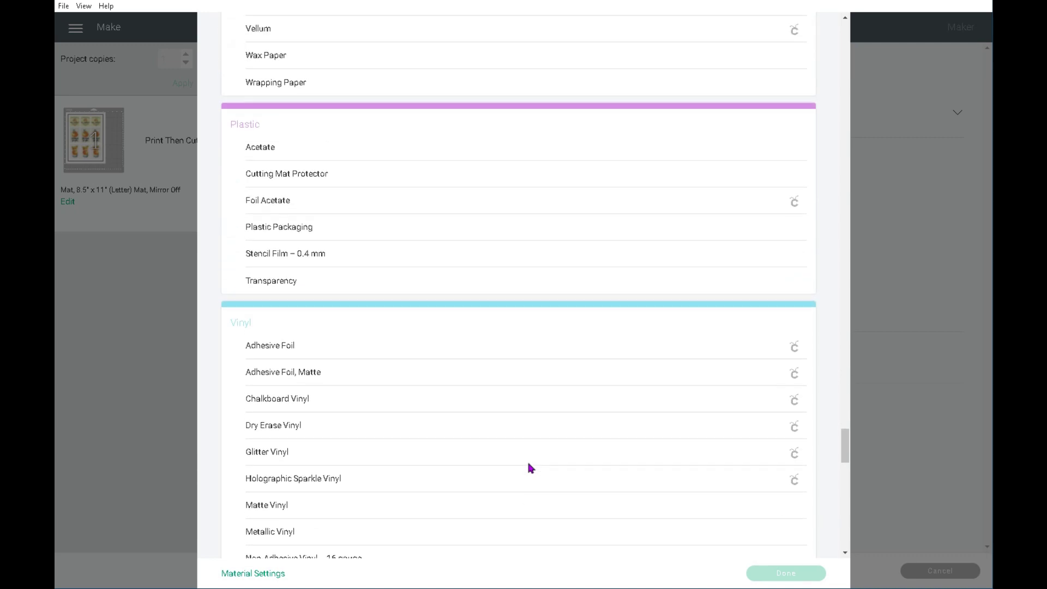
scroll(530, 468, up, 15)
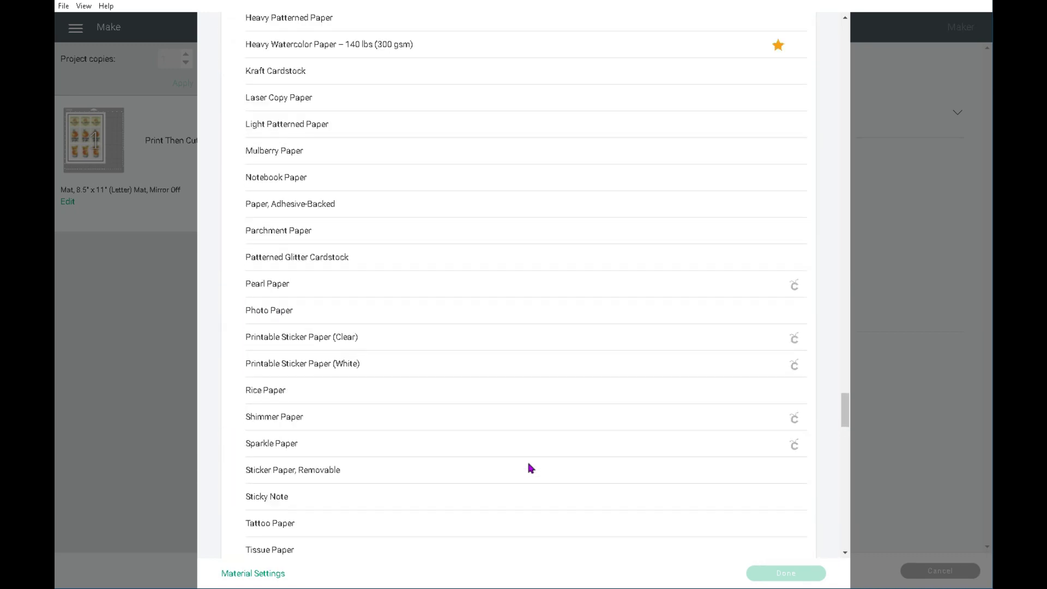
scroll(530, 468, up, 5)
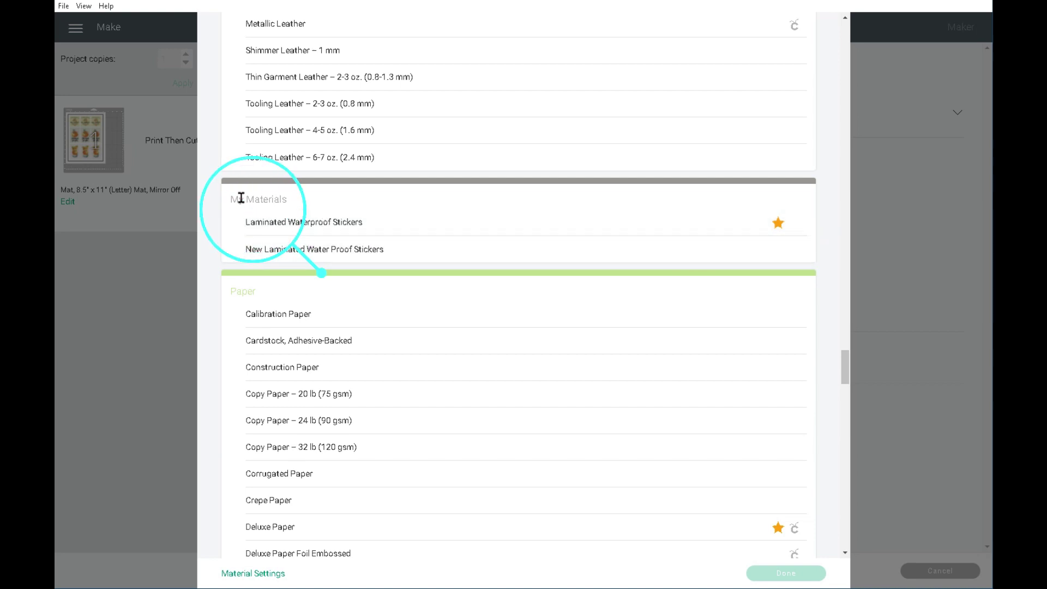
- Star New Laminated Water Proof Stickers, select it, and confirm it as the base material
scroll(276, 225, up, 1)
scroll(276, 224, up, 2)
scroll(276, 227, down, 1)
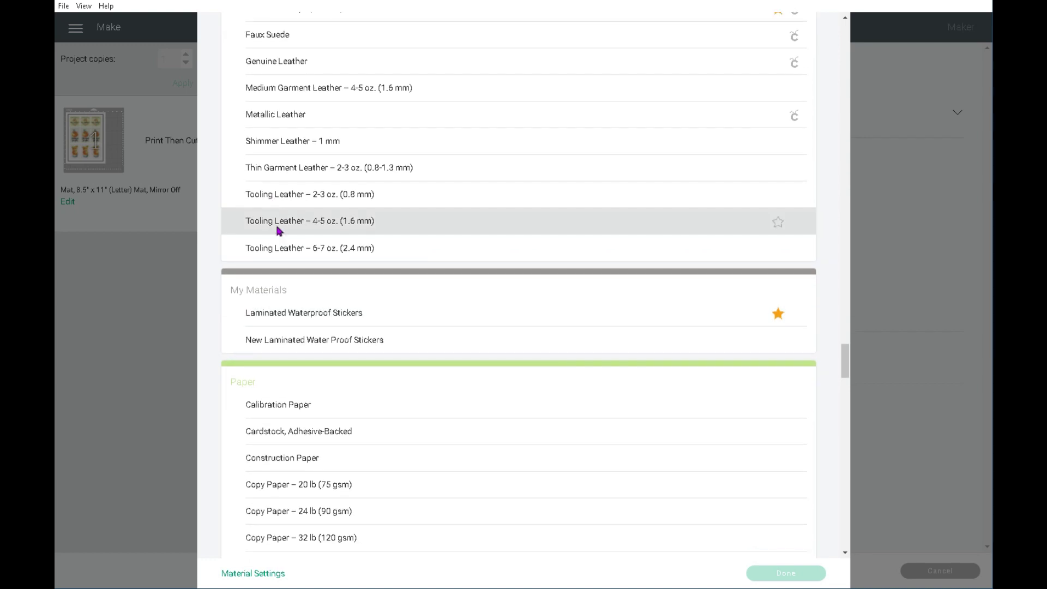
scroll(277, 229, down, 1)
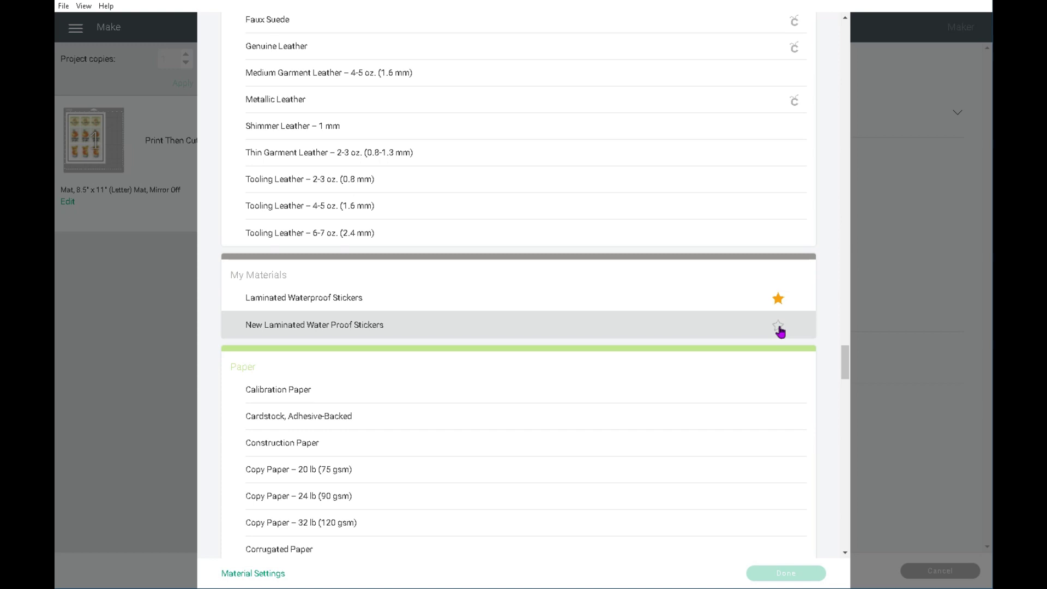
click(779, 327)
click(400, 331)
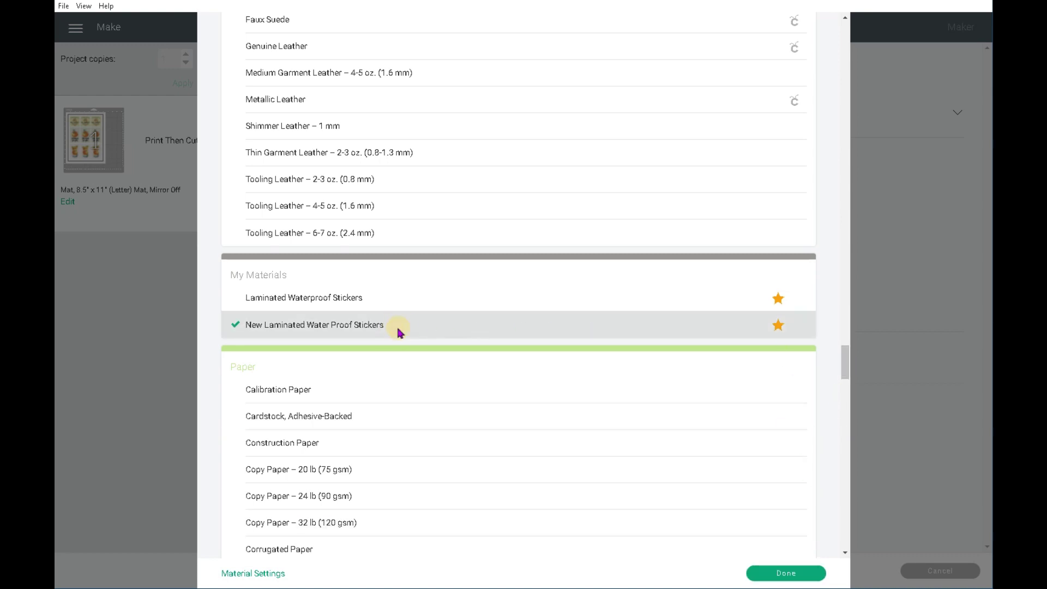
click(790, 576)
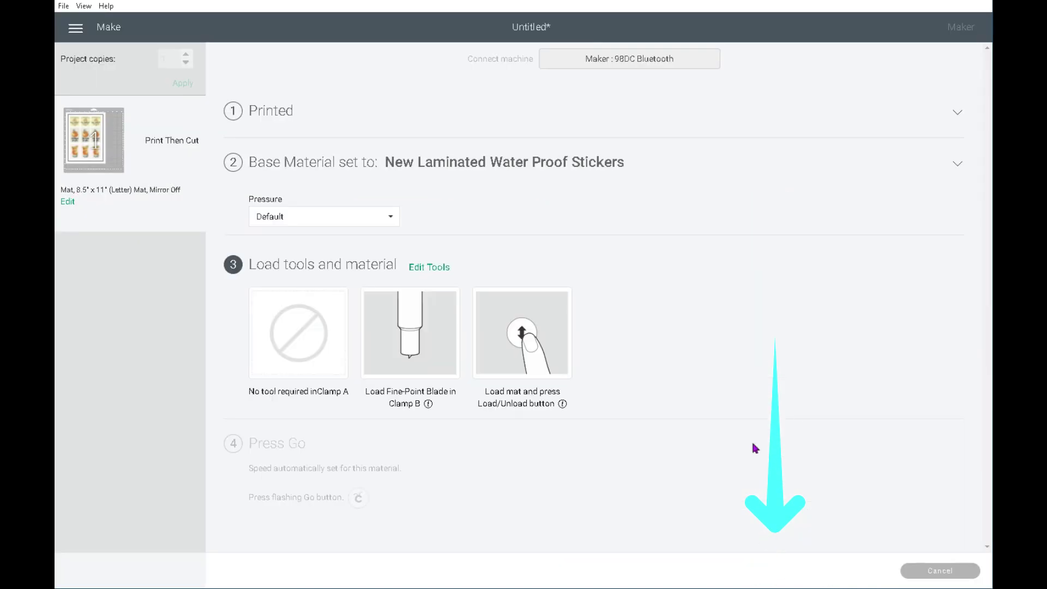